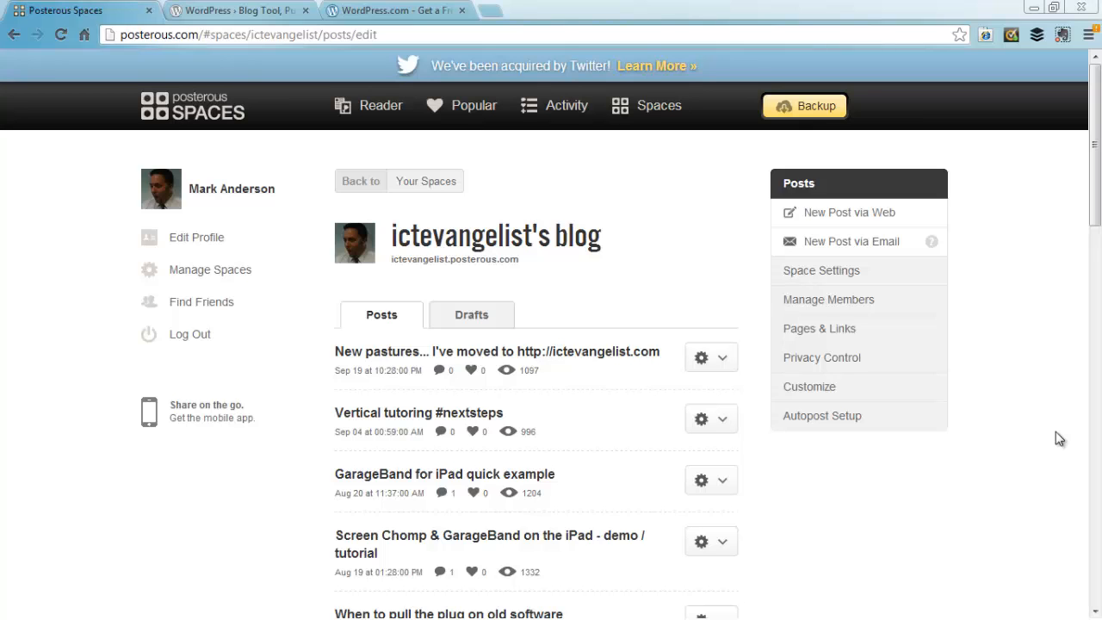
Step: Request a Posterous blog backup, then settle on the WordPress.org home page offering WordPress 3.5.1
left_click(803, 110)
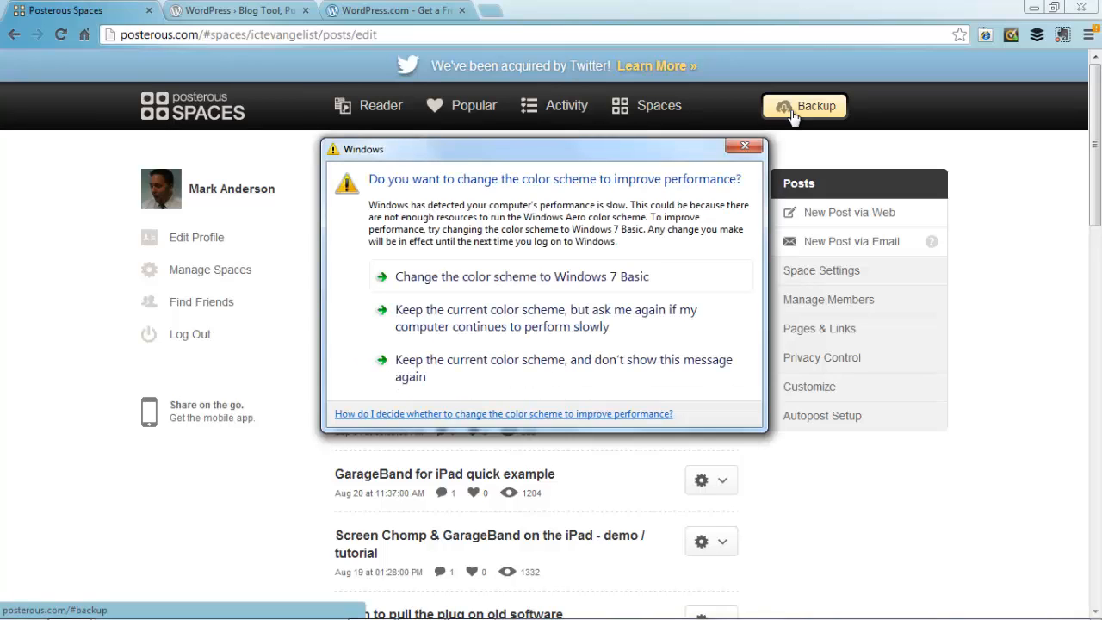
left_click(744, 146)
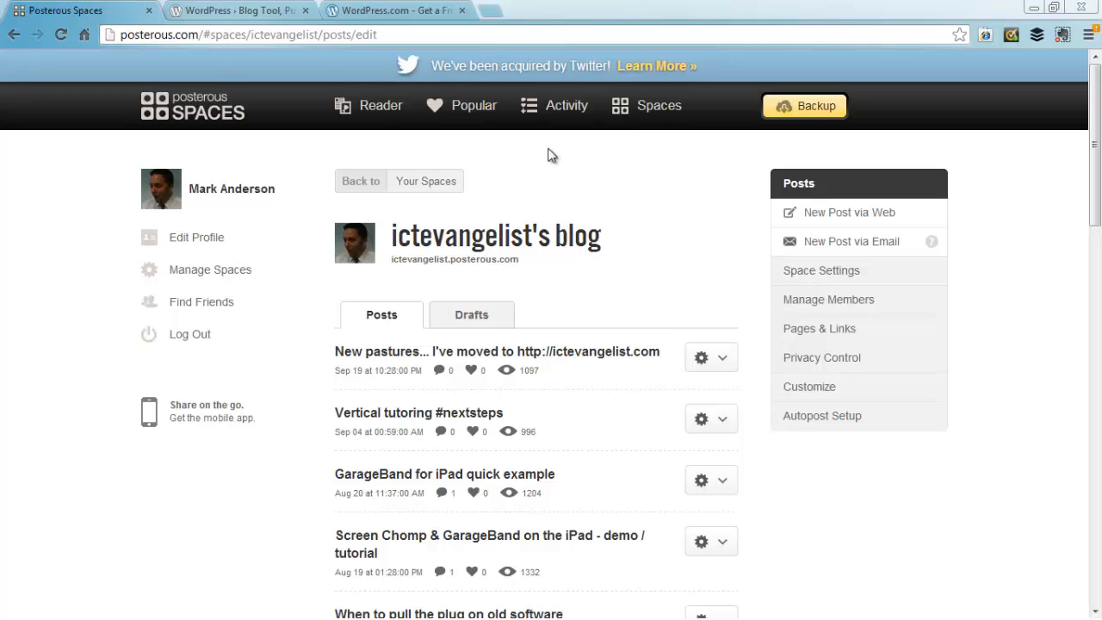
left_click(245, 10)
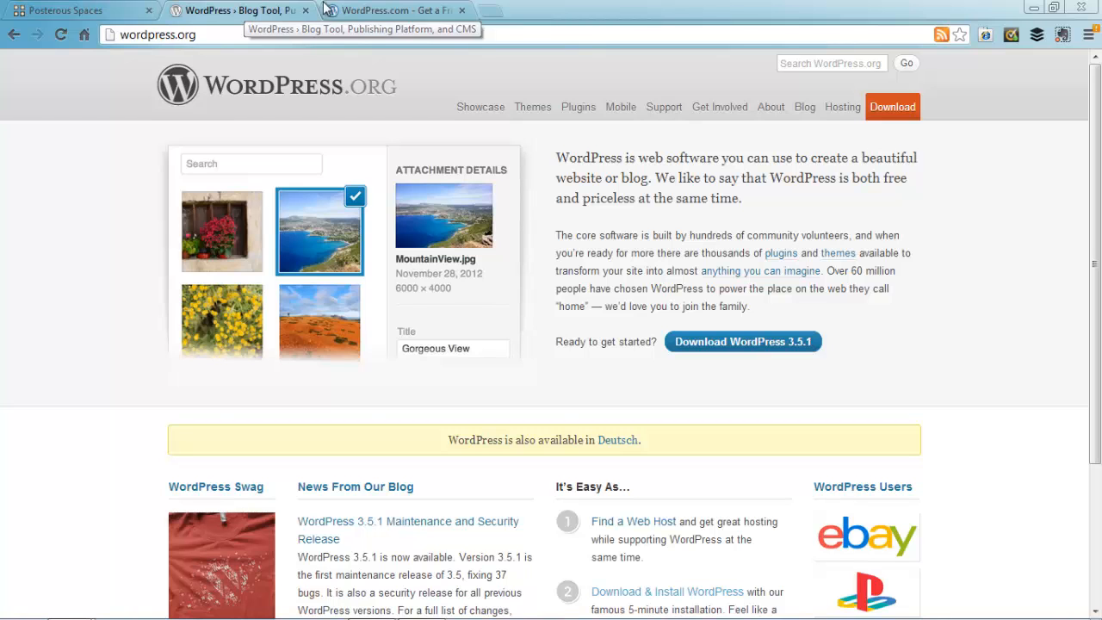
left_click(349, 12)
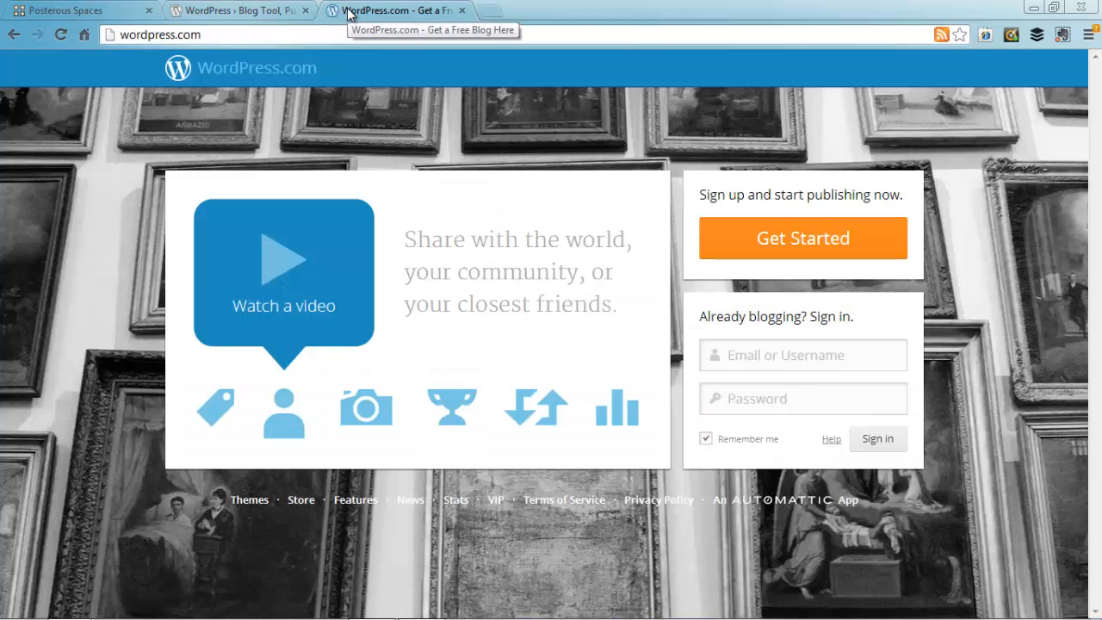
left_click(247, 10)
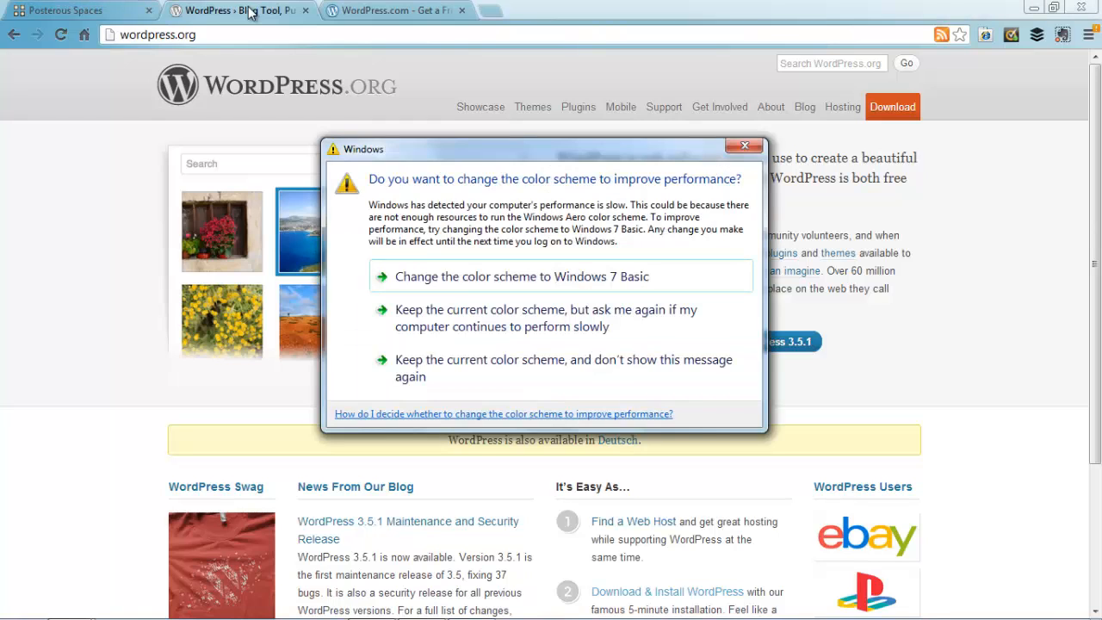
Step: Switch Windows to the Windows 7 Basic colour scheme and bring up the WordPress.com landing page
left_click(429, 275)
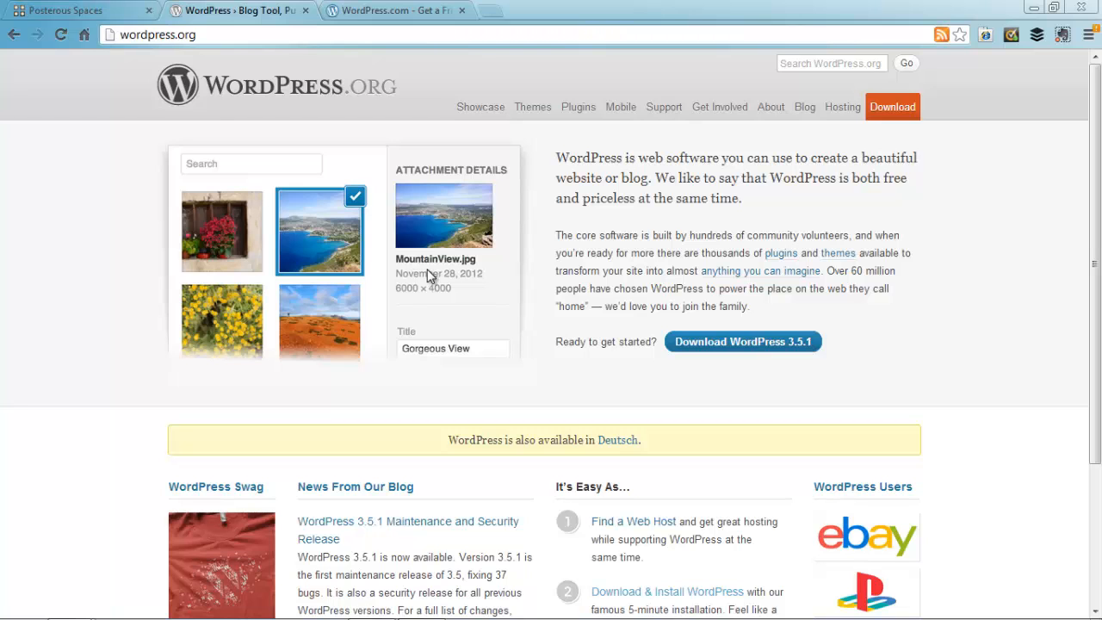
left_click(395, 10)
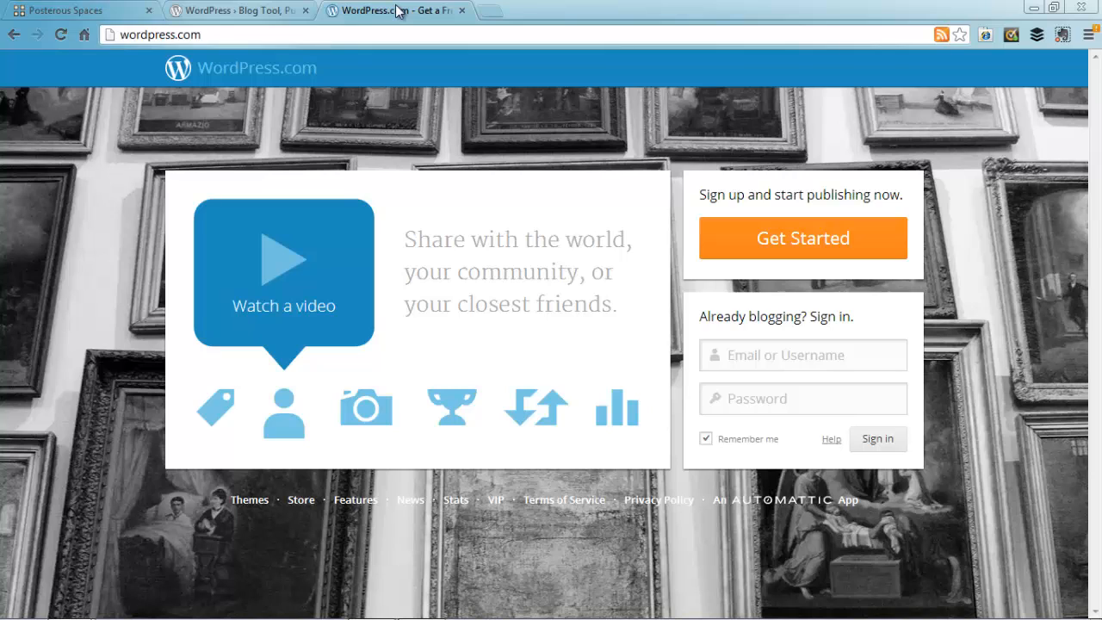
Step: Start a new WordPress.com sign-up, entering the e-mail address and username learningcomesfirst
left_click(732, 243)
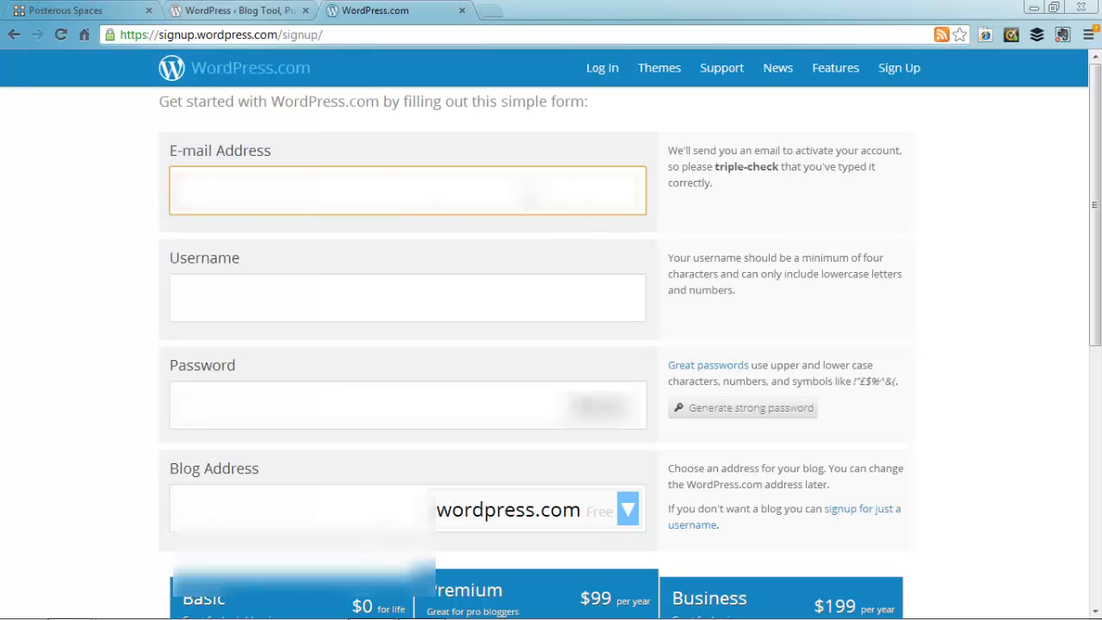
type("[unreadable][unreadable]")
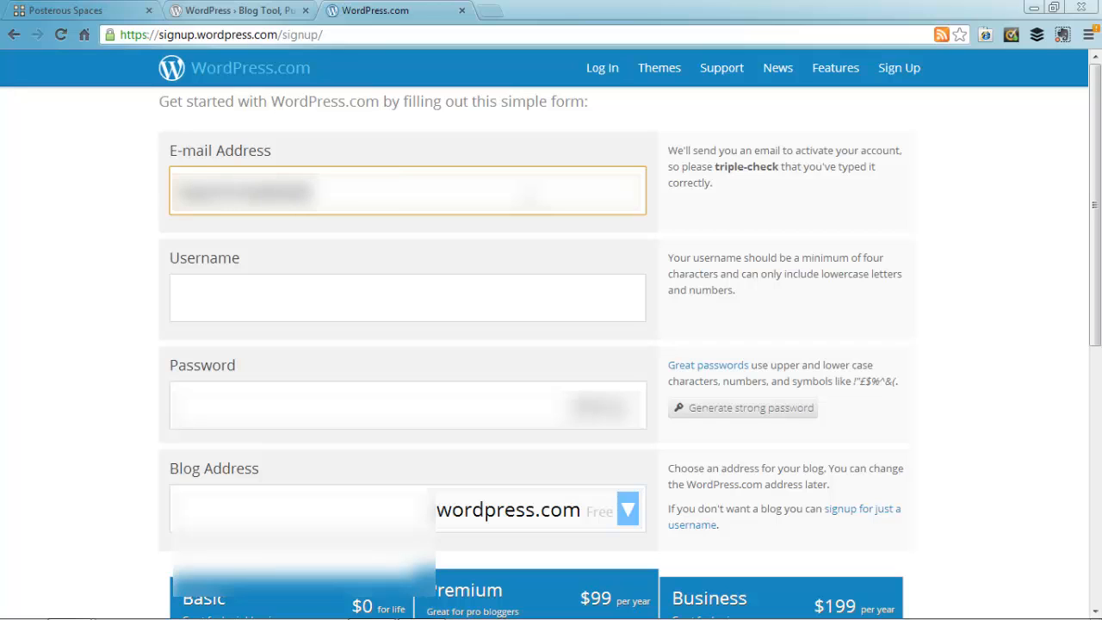
type("[unreadable]")
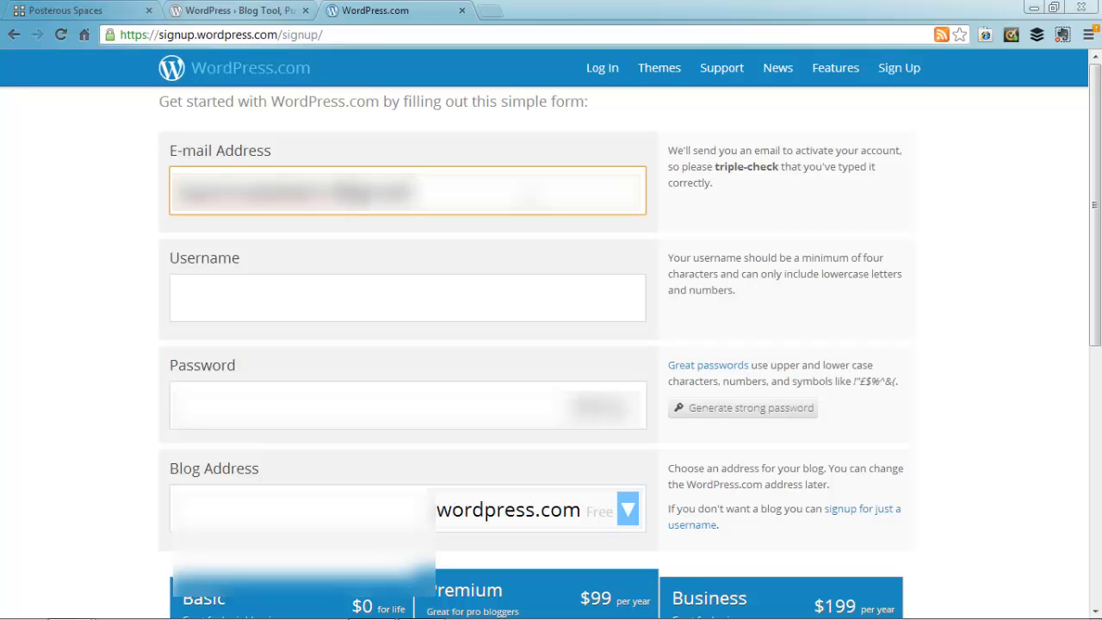
key("Tab")
type("teachmeetbett13")
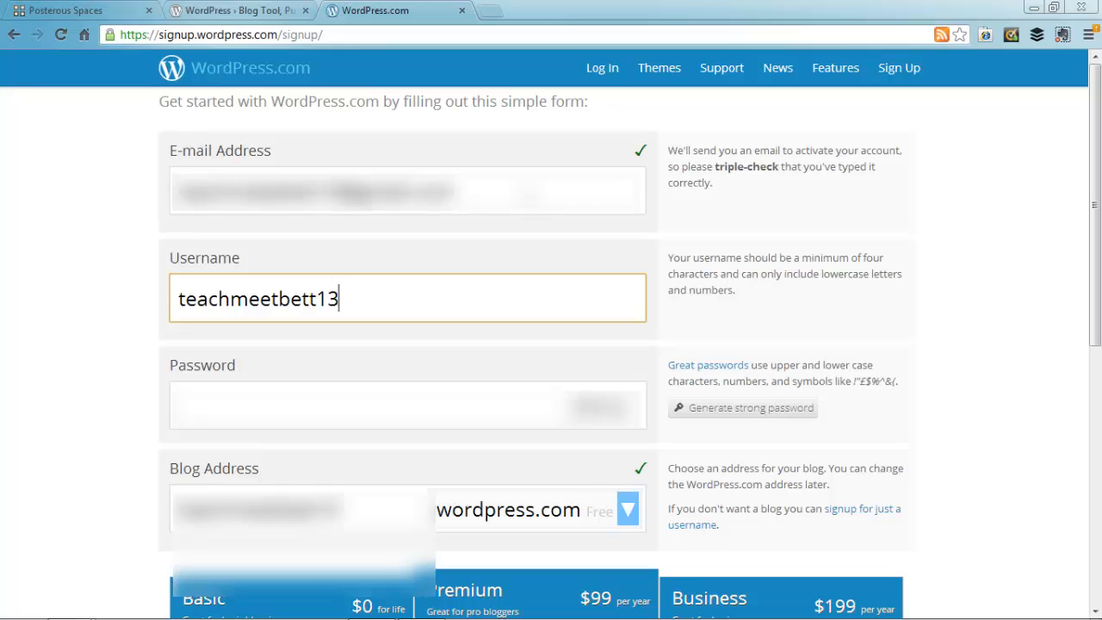
key("BackSpace")
key("BackSpace")
key("BackSpace")
key("BackSpace")
key("BackSpace")
key("BackSpace")
key("BackSpace")
key("BackSpace")
key("BackSpace")
key("BackSpace")
key("BackSpace")
key("BackSpace")
key("BackSpace")
key("BackSpace")
key("BackSpace")
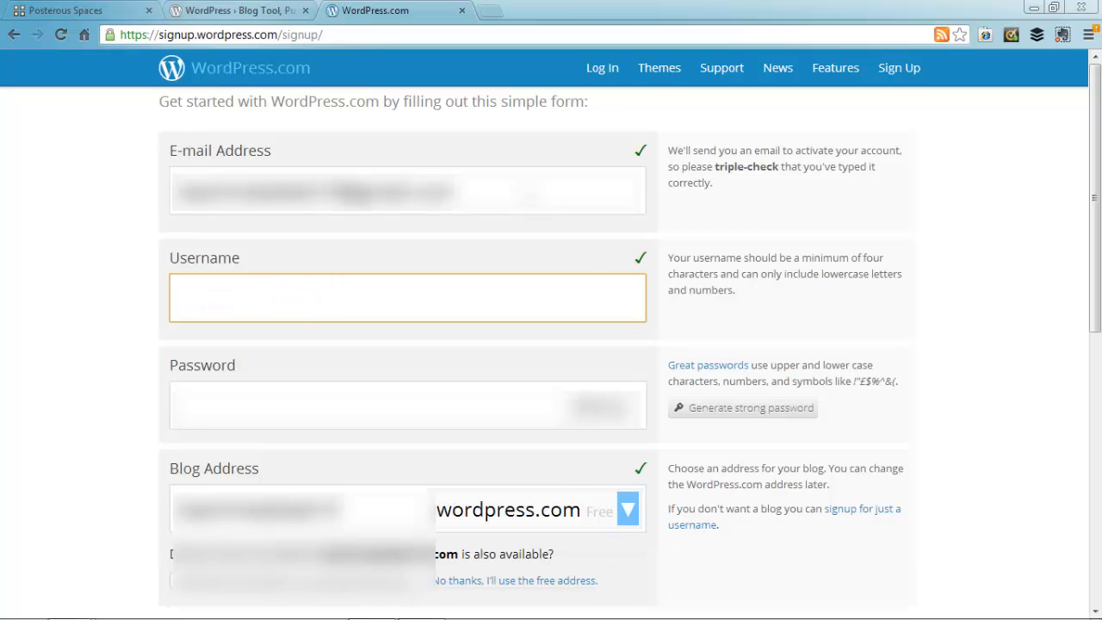
type("learningcomesfirst")
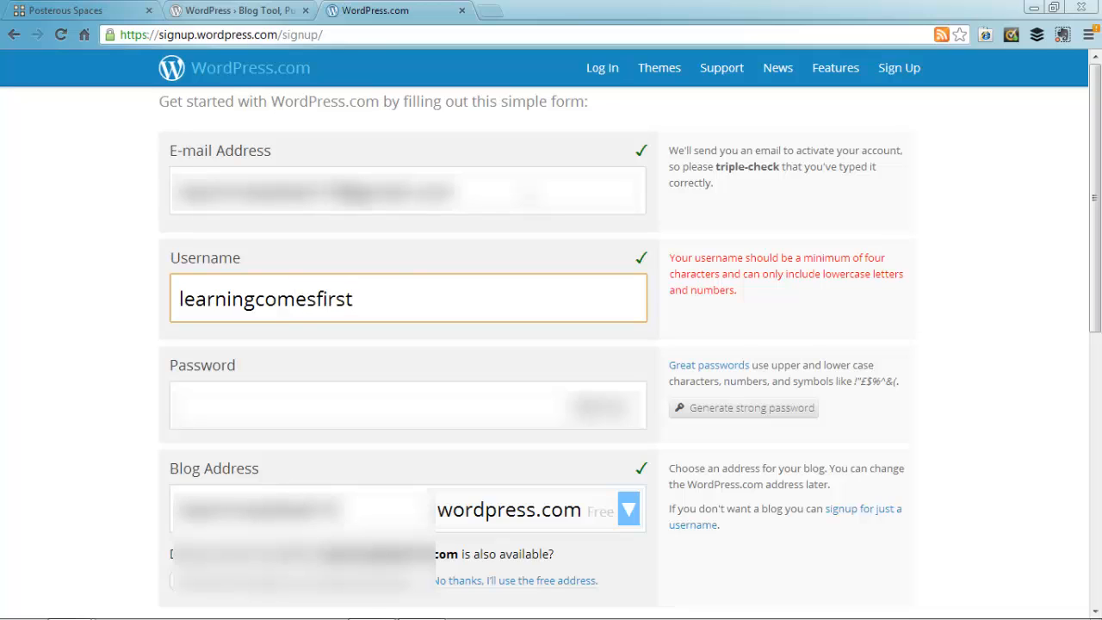
Step: Enter an accepted account password and a free wordpress.com blog address
key("Tab")
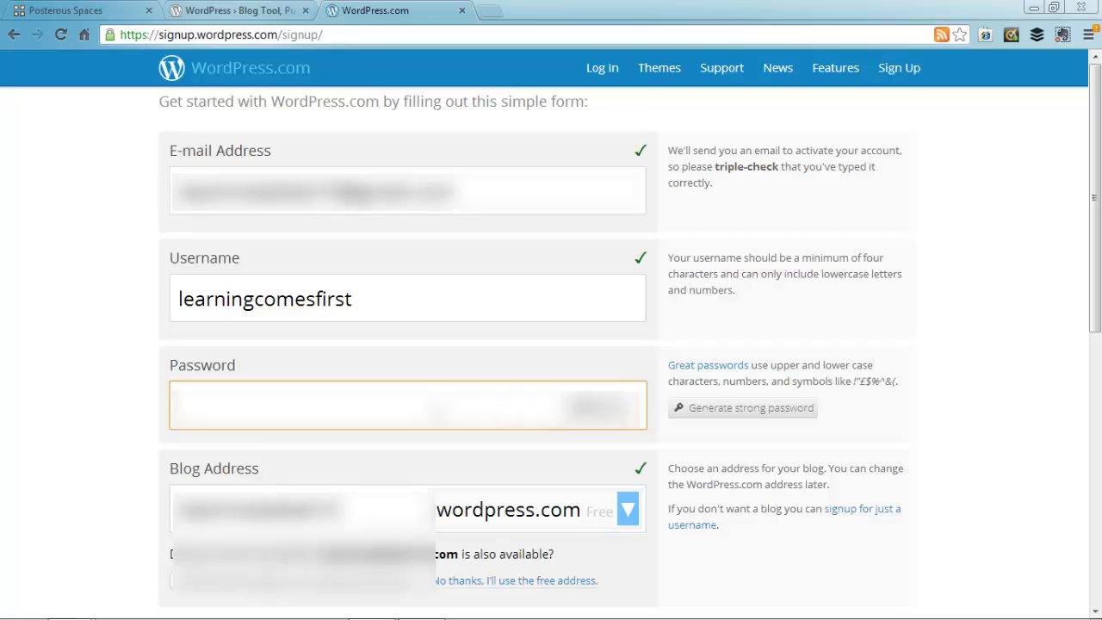
type("***************")
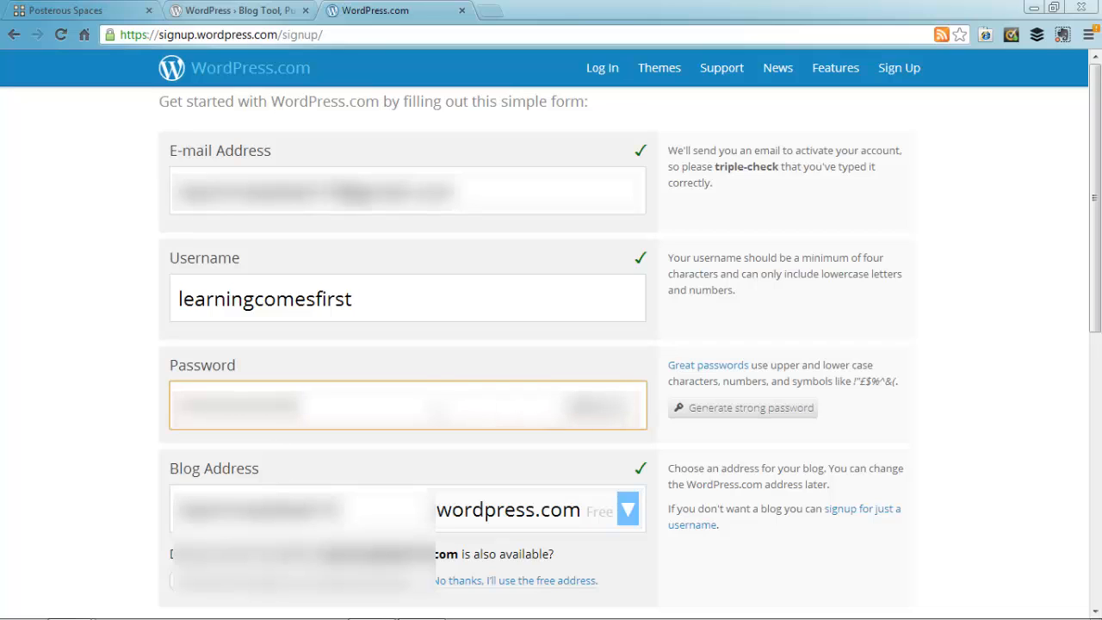
type("**")
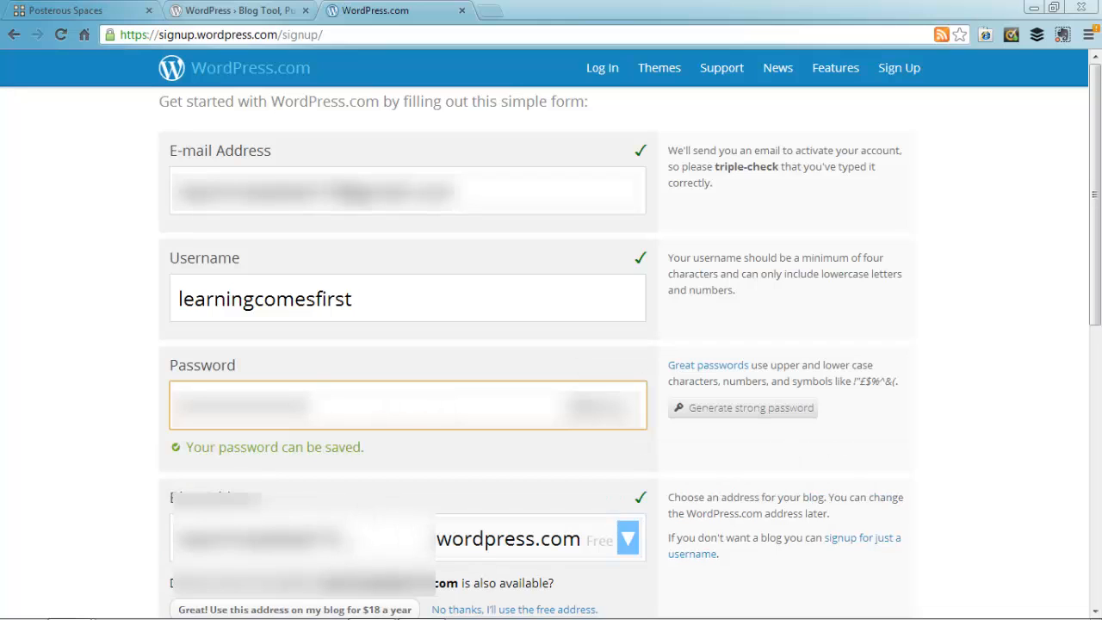
key("Tab")
type("learningc")
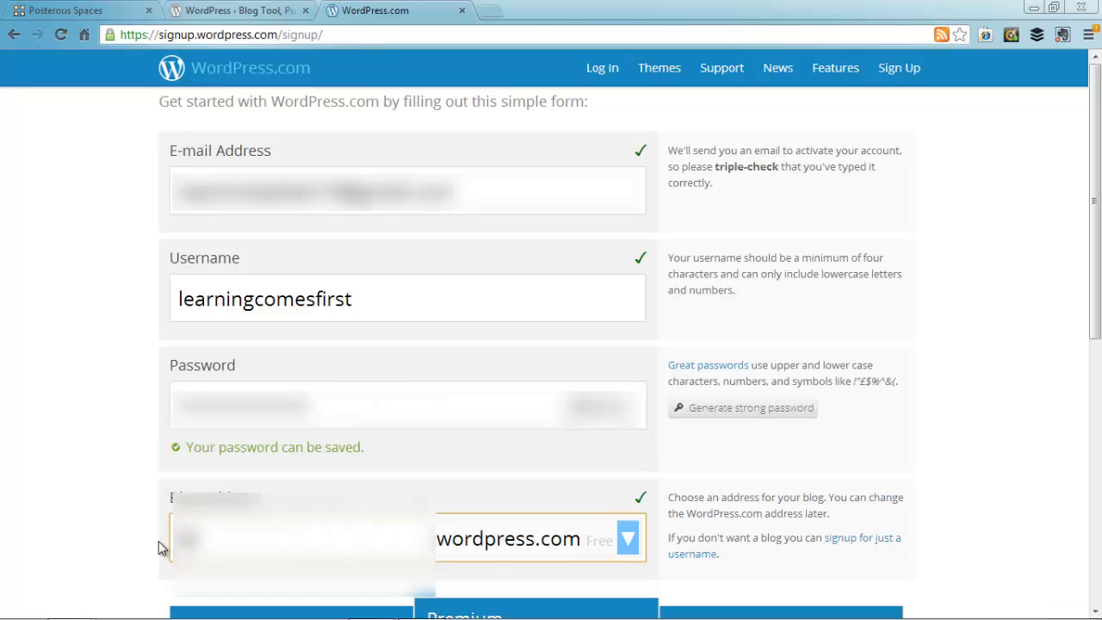
type("first")
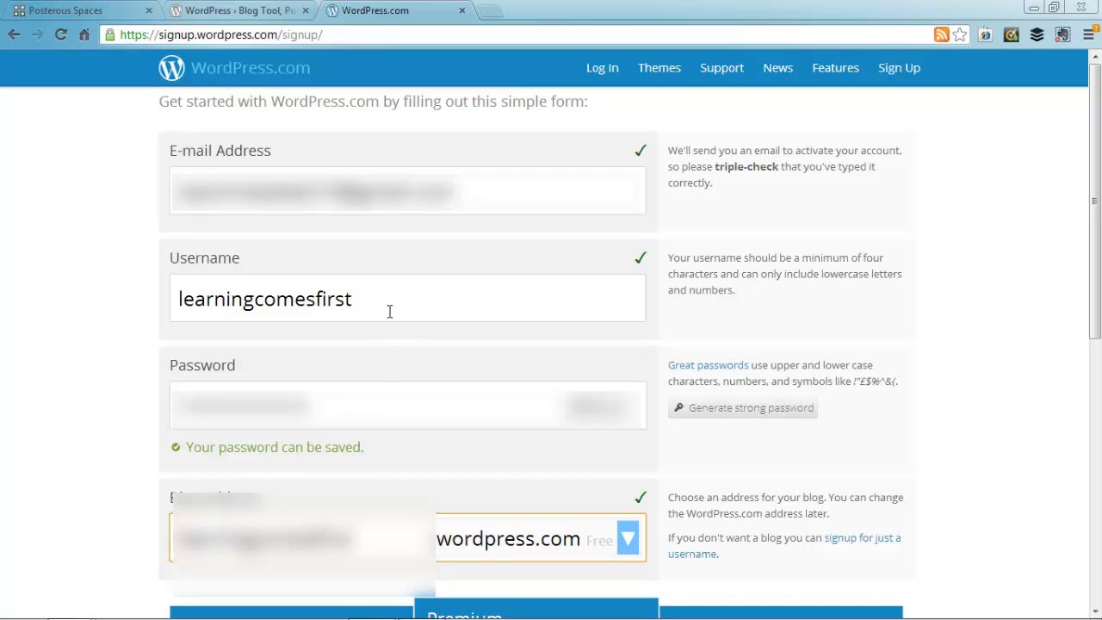
left_click(537, 554)
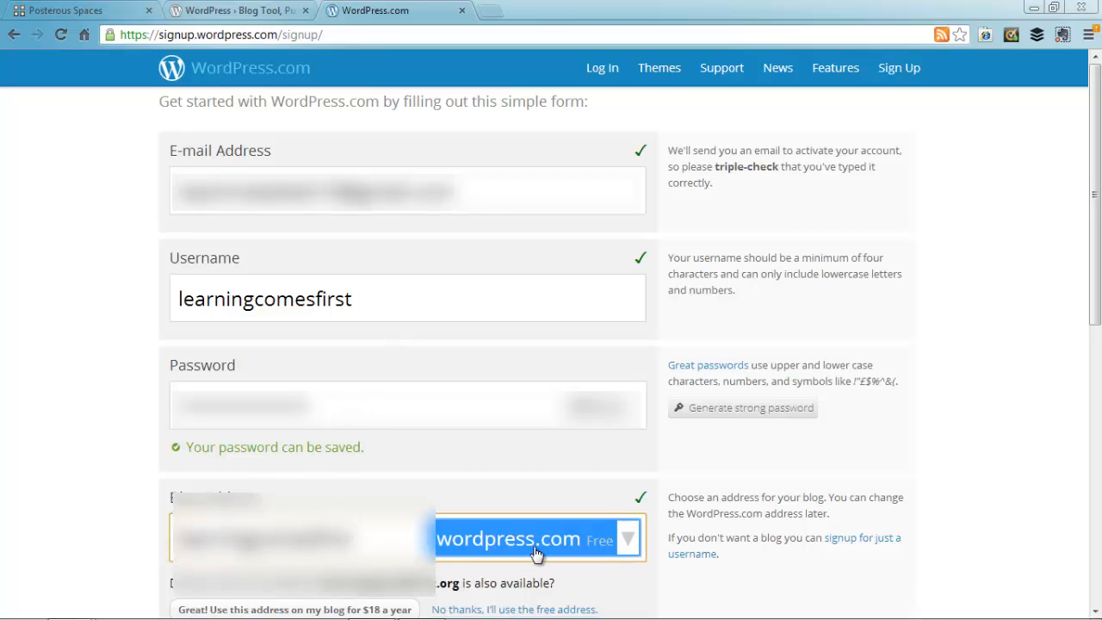
Step: Choose the free Basic $0 plan to create the account
scroll(622, 504, "down", 6)
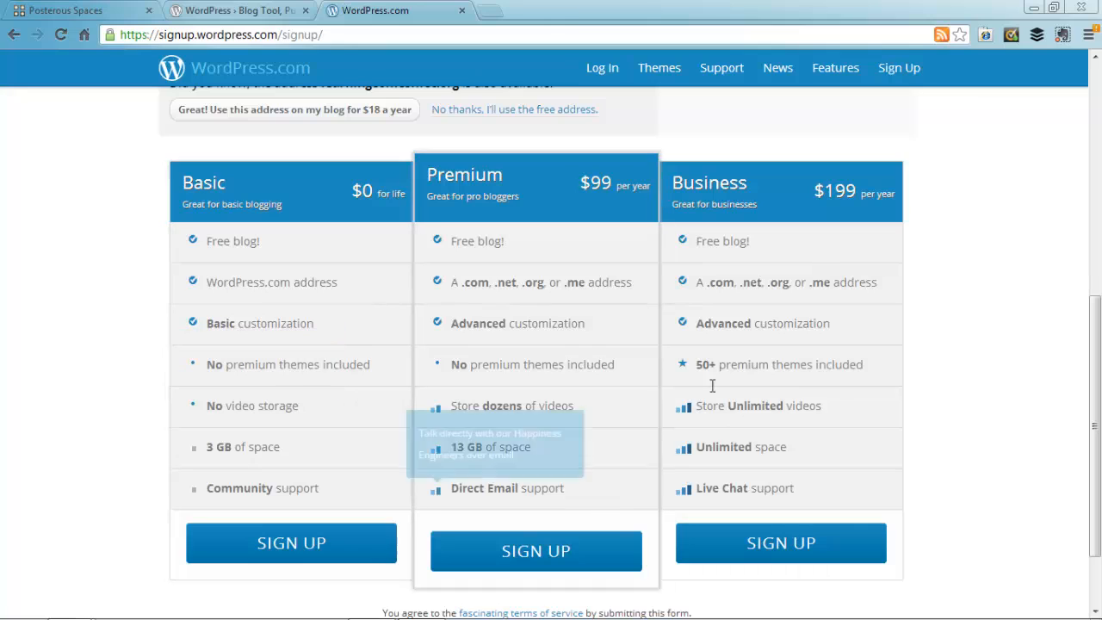
mouse_move(253, 389)
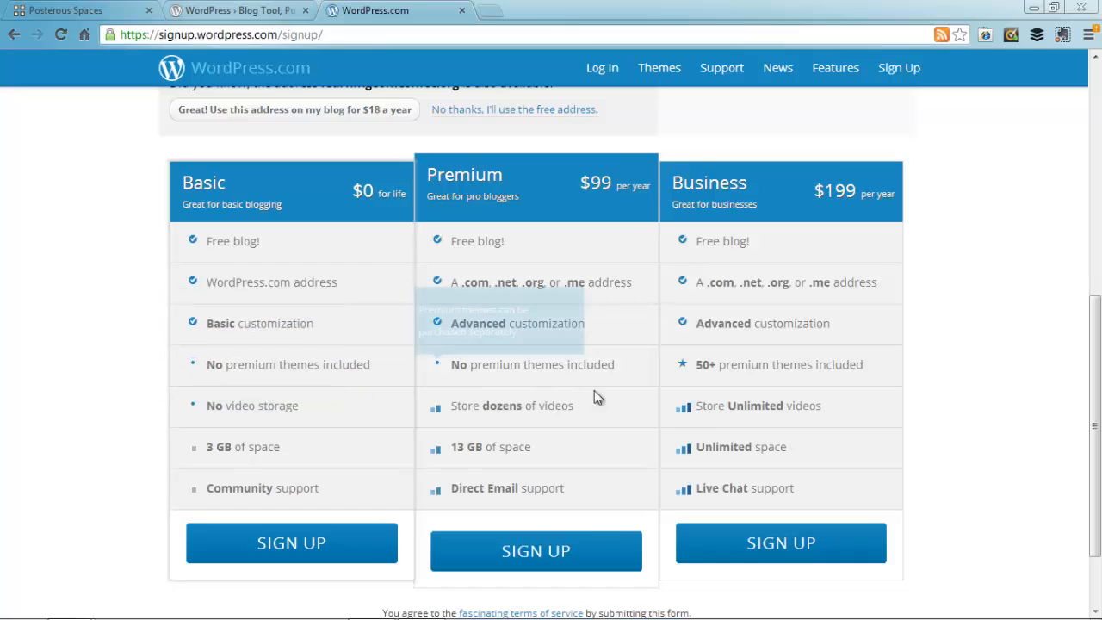
mouse_move(437, 440)
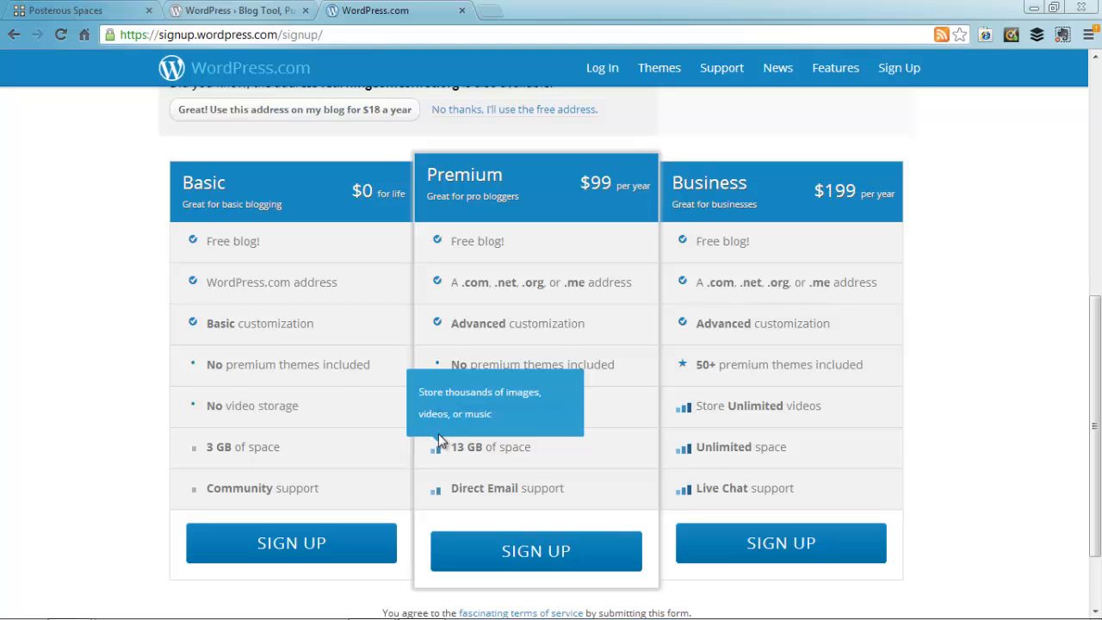
mouse_move(344, 454)
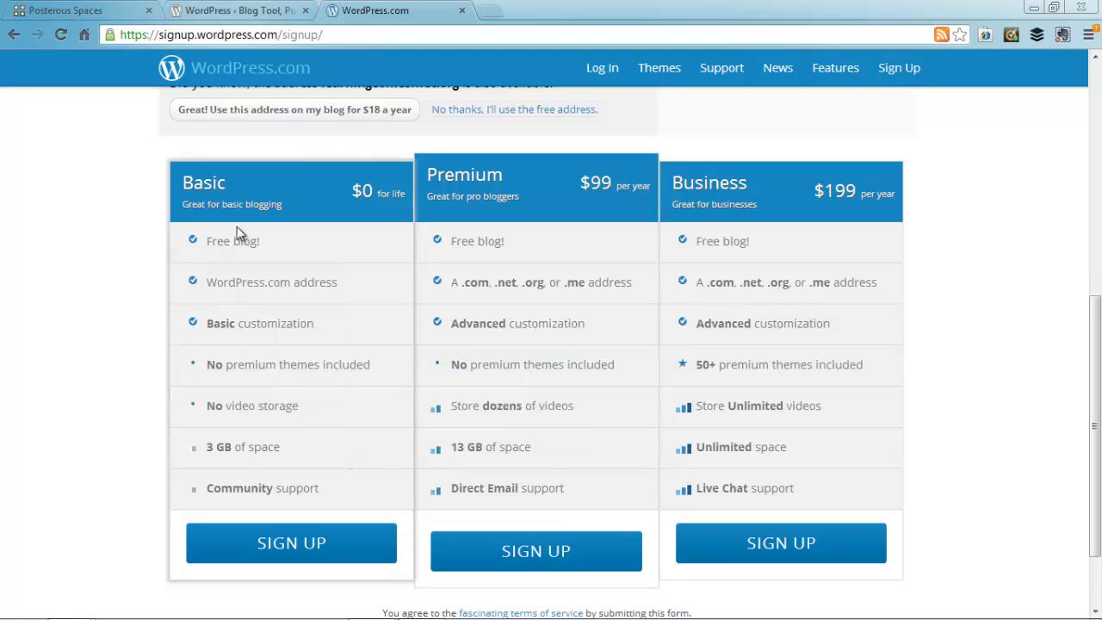
left_click(277, 551)
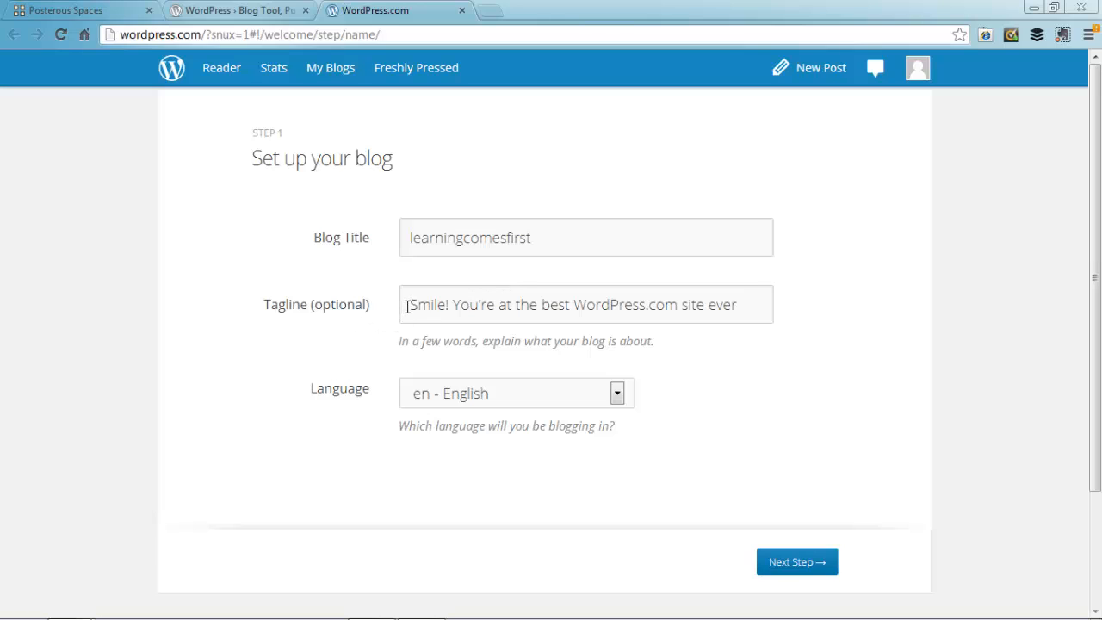
Step: Set the tagline to 'A place where learning comes first', keep English, and continue to themes
left_click_drag(406, 306, 799, 319)
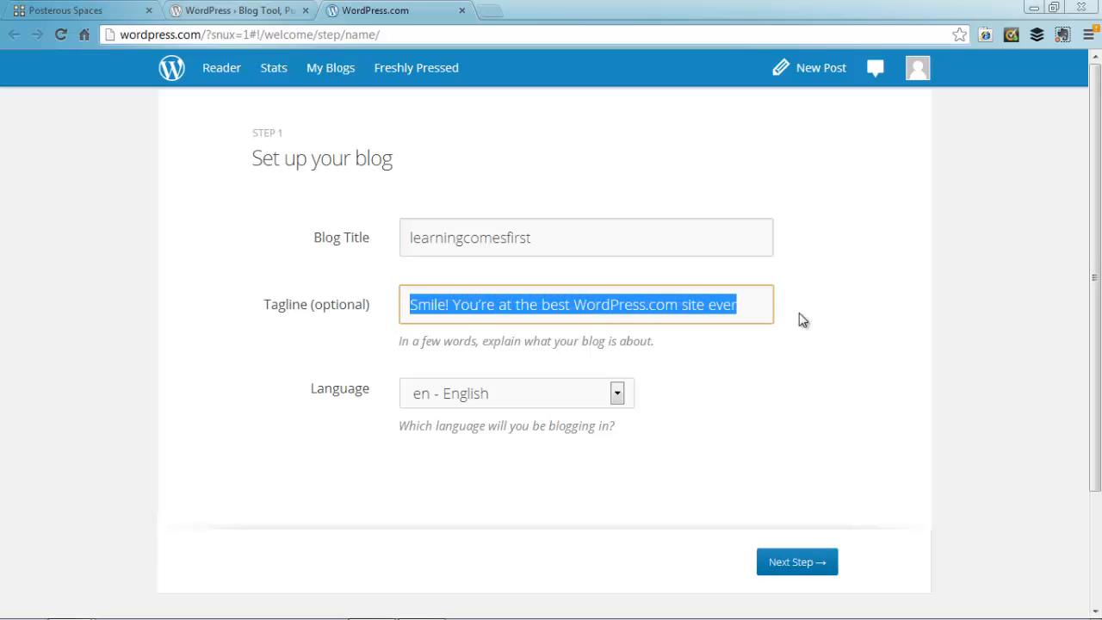
type("A plac")
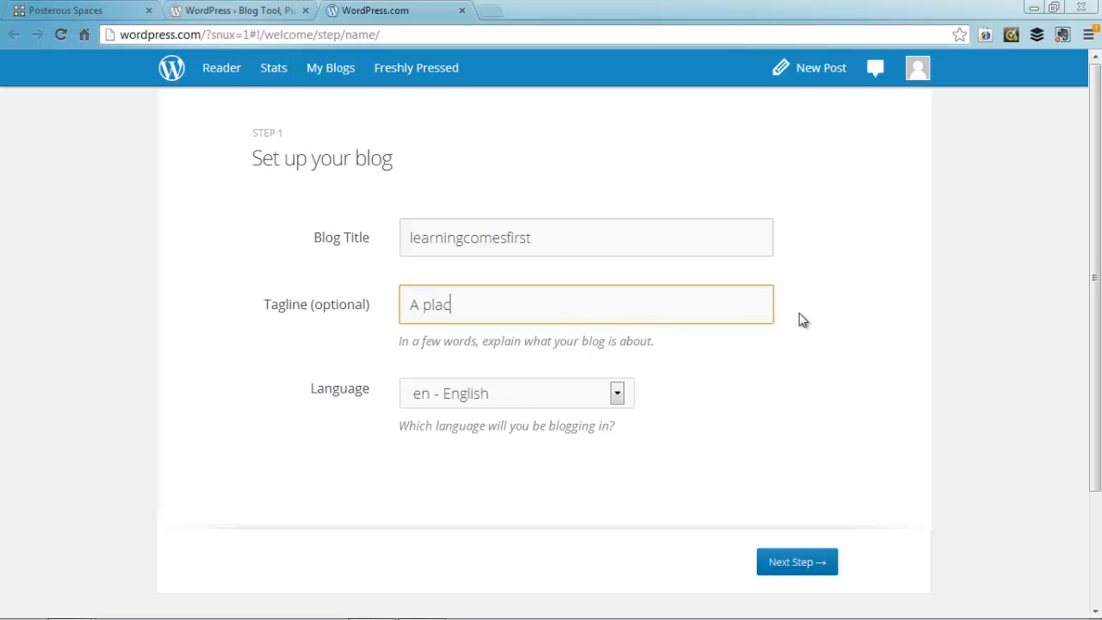
type("e where learning come")
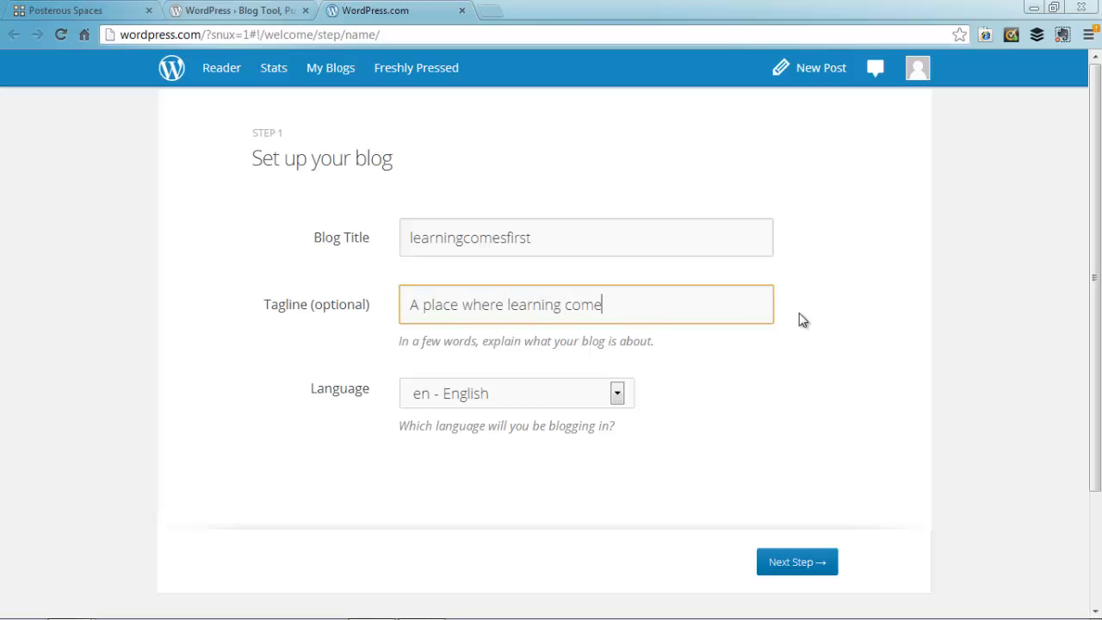
type("s first")
left_click(480, 392)
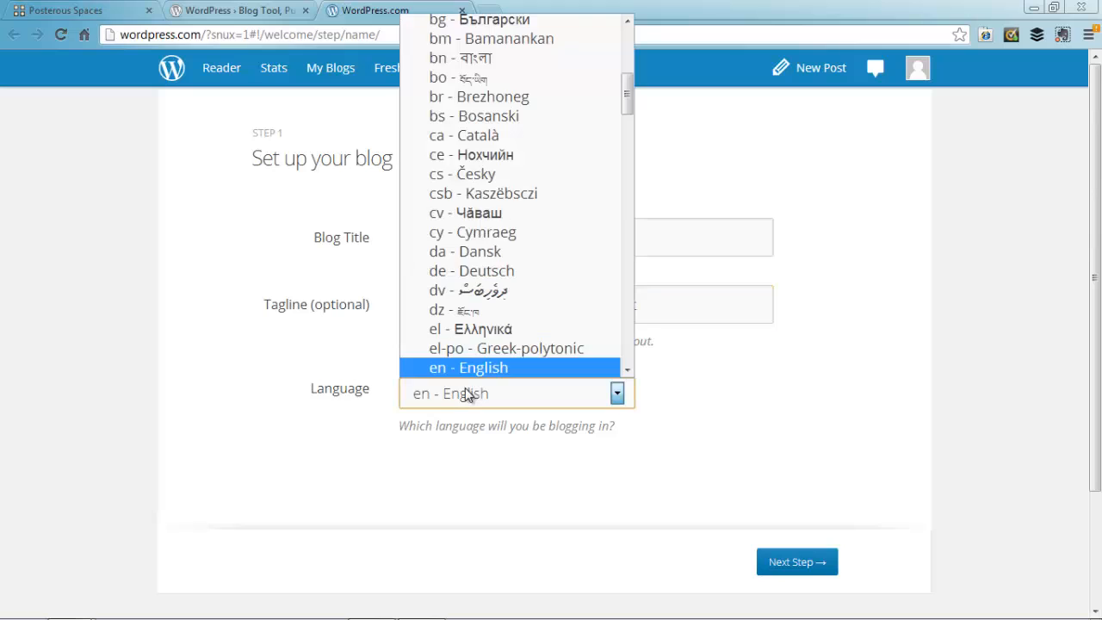
left_click(439, 390)
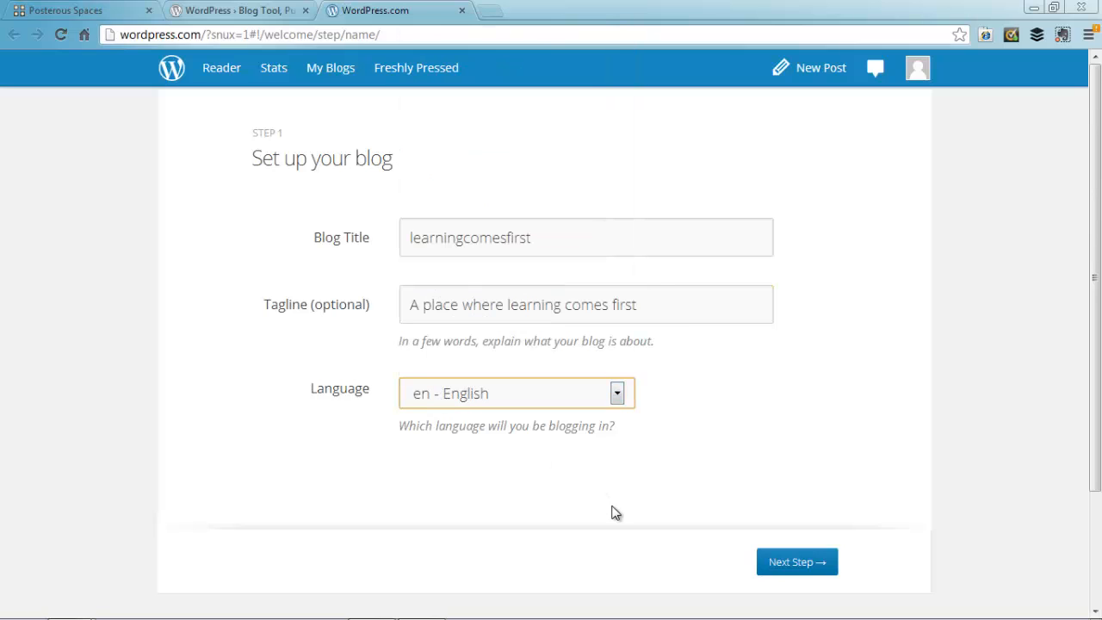
left_click(781, 570)
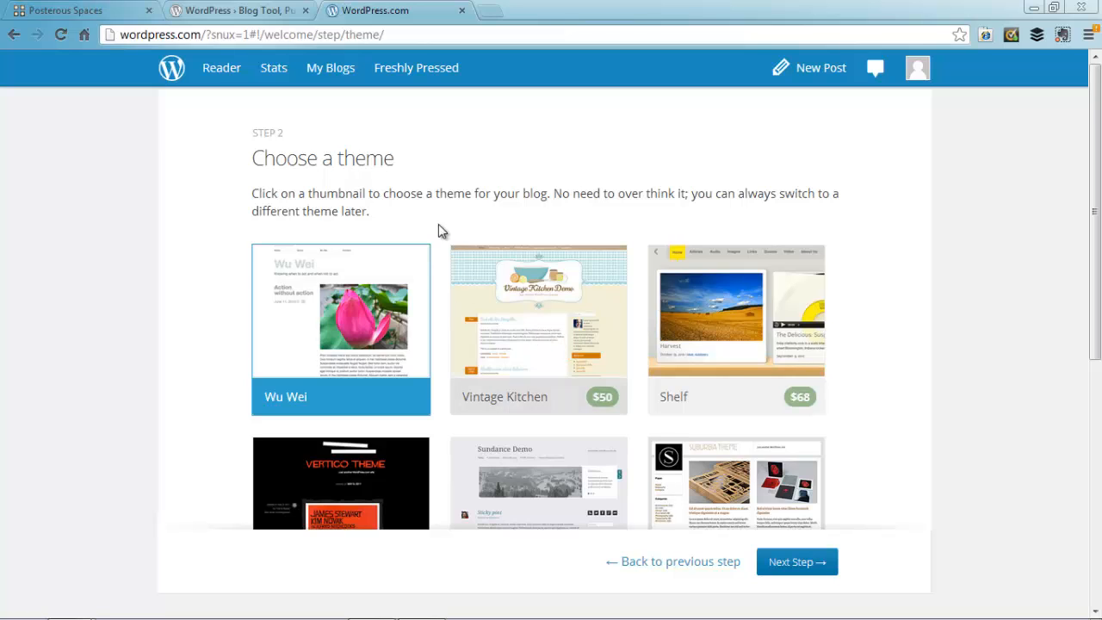
scroll(548, 422, "down", 5)
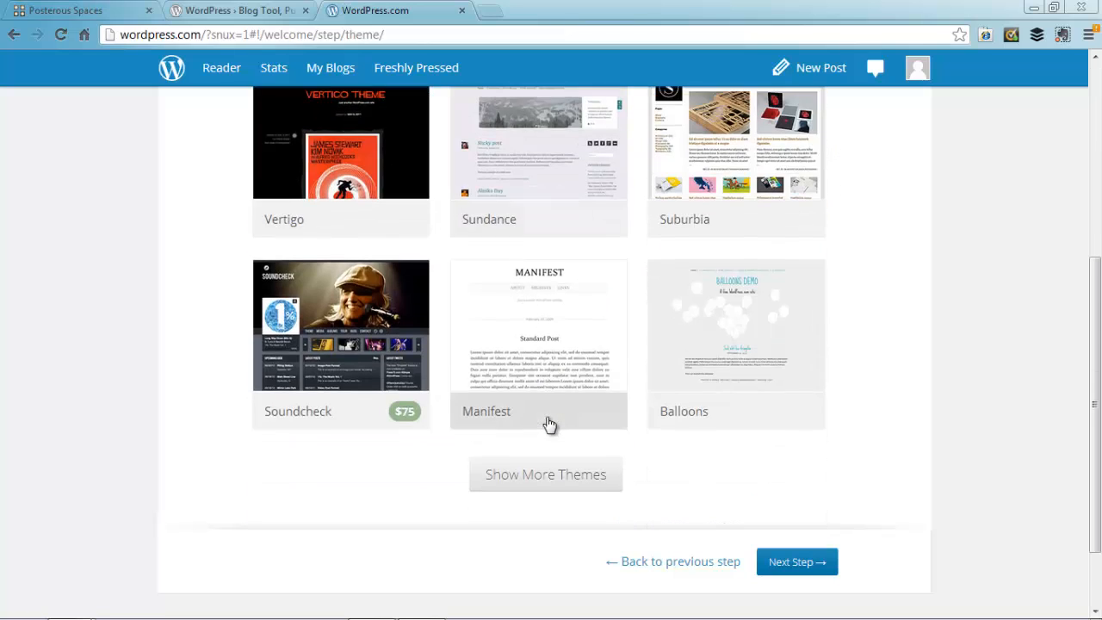
scroll(550, 424, "up", 4)
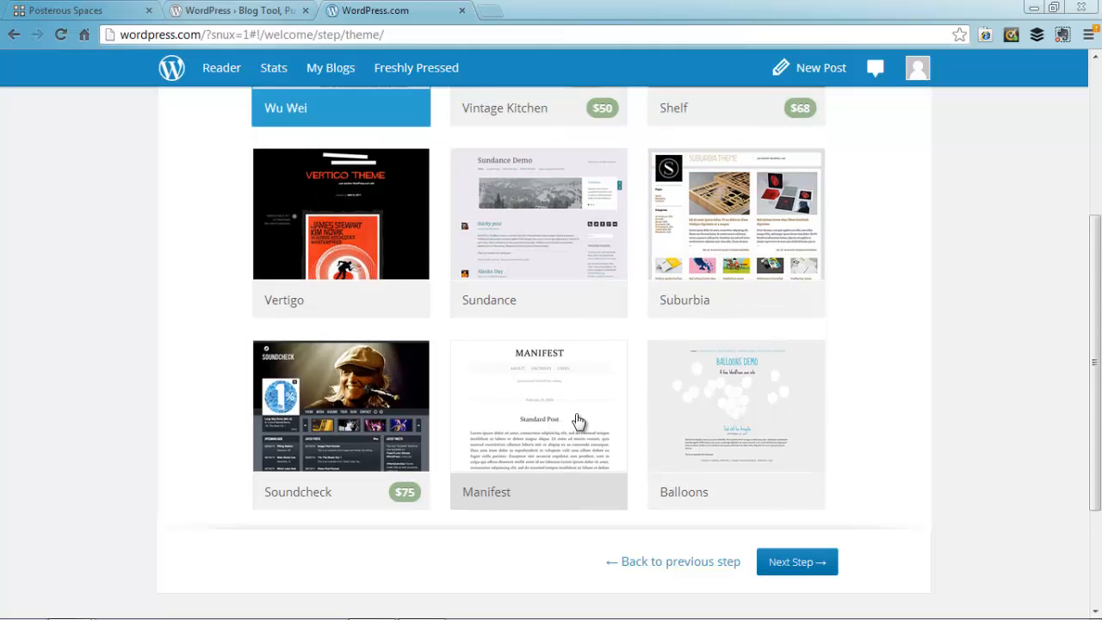
scroll(608, 414, "up", 3)
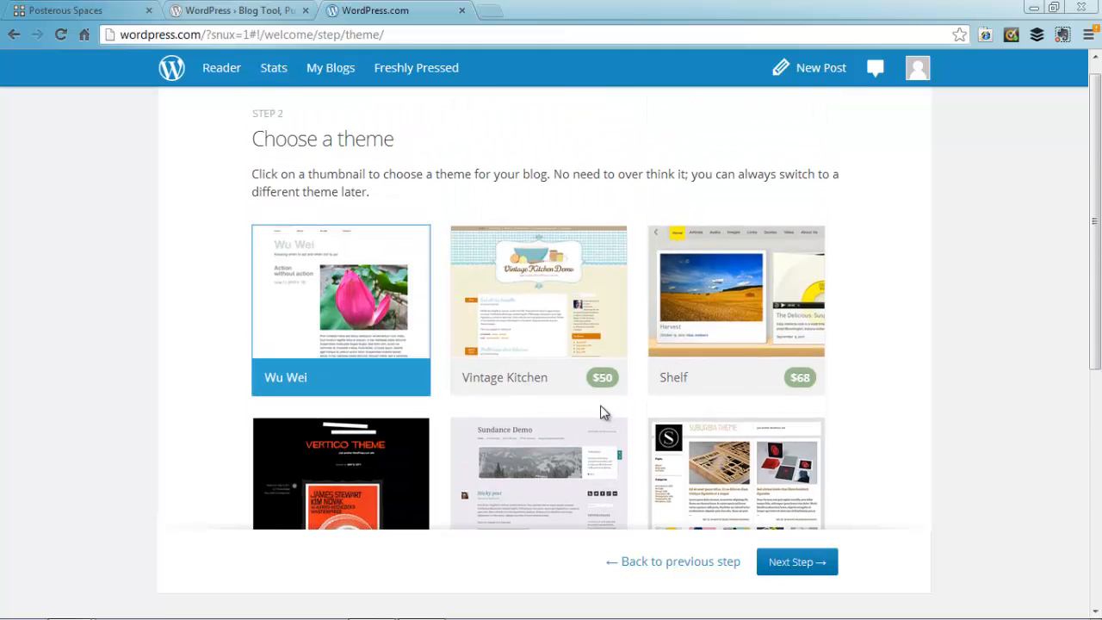
Step: Pick the Wu Wei theme and continue past customization to the first-post step
left_click(334, 250)
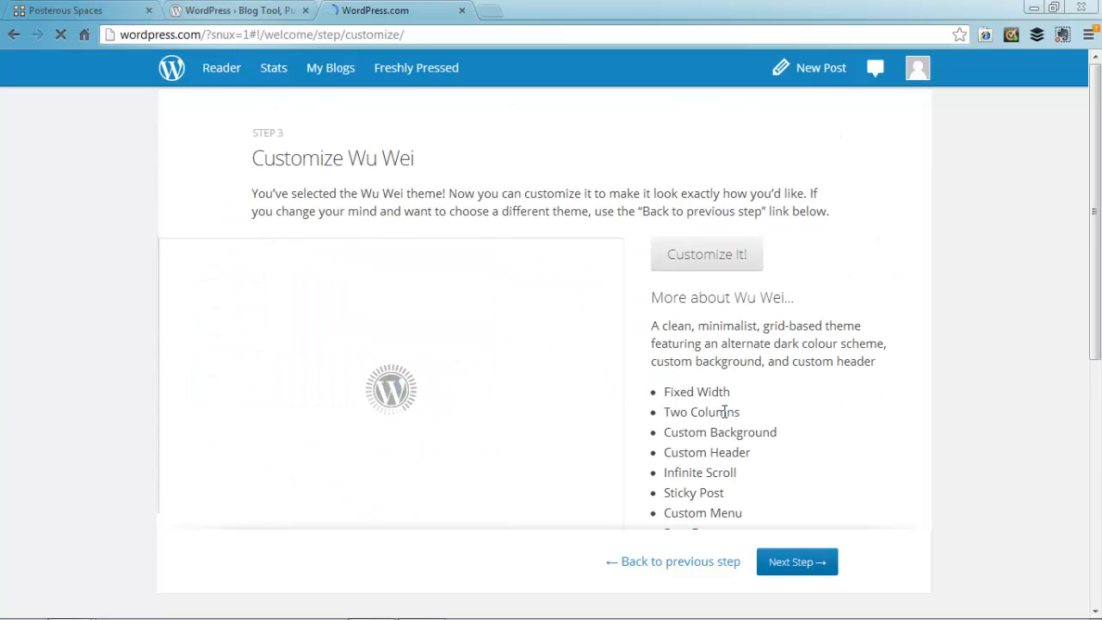
scroll(725, 411, "down", 3)
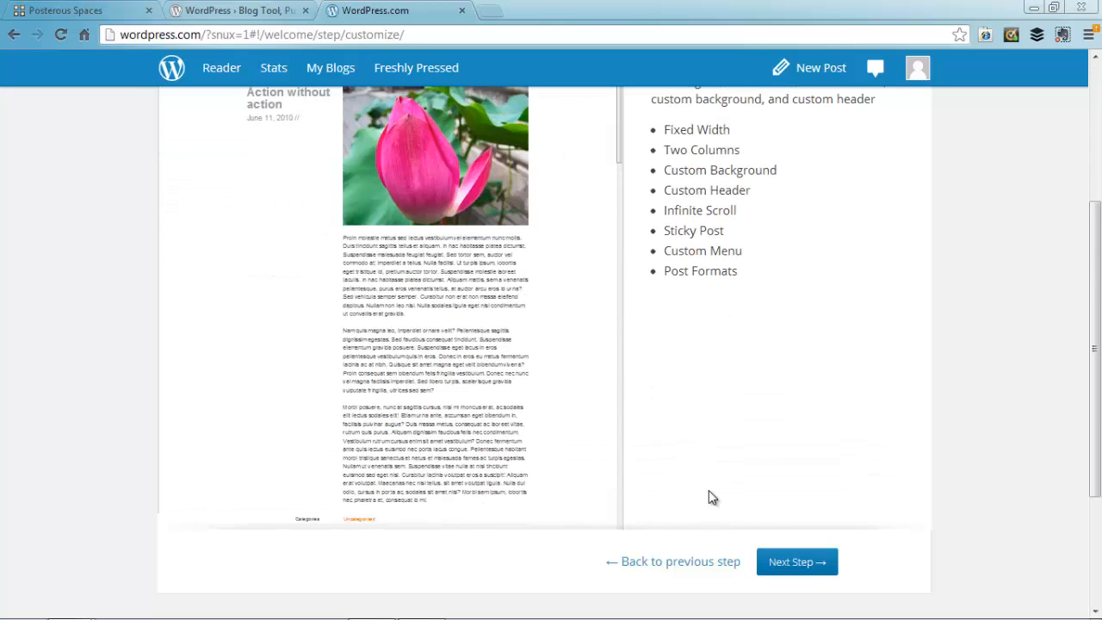
left_click(774, 564)
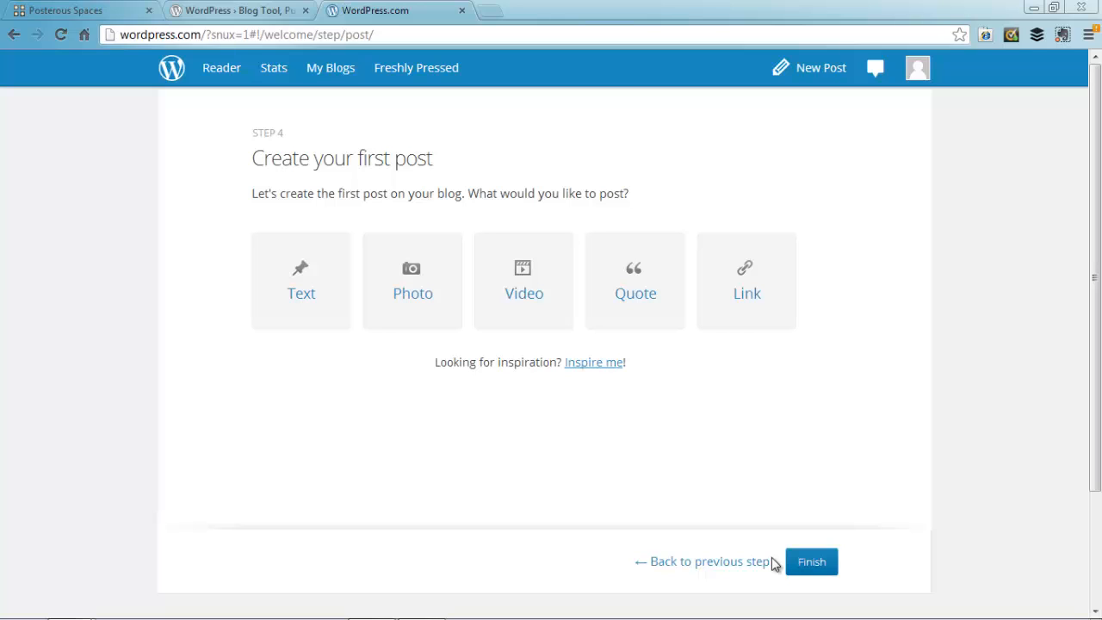
Step: Publish a text post titled 'A sample post' with the body 'A sample post'
left_click(303, 293)
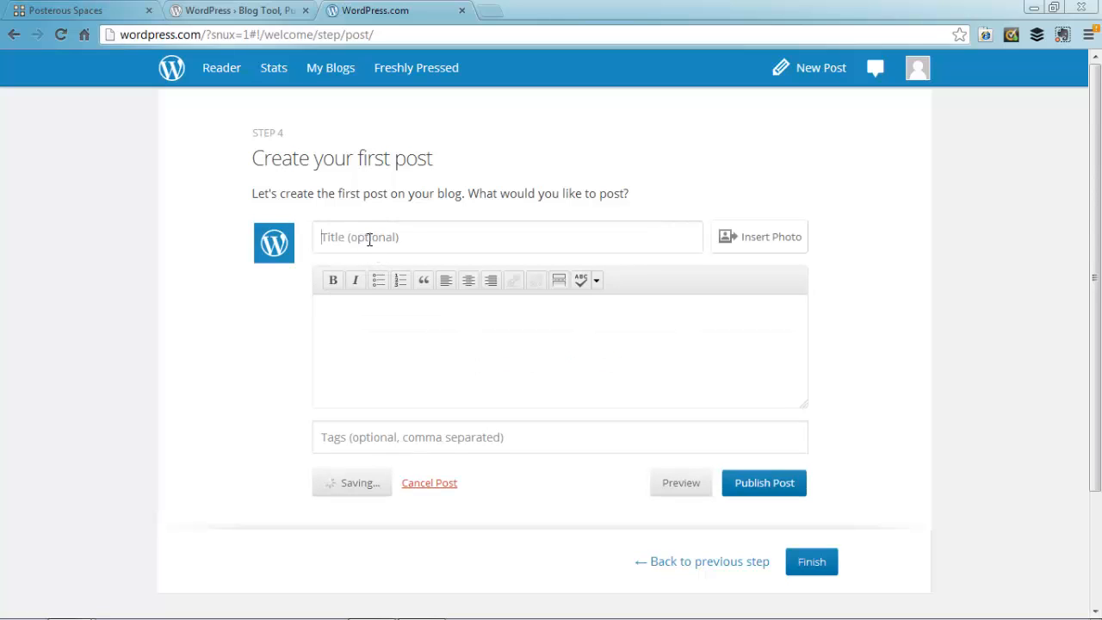
type("A sample post")
key("Tab")
type("A sample post")
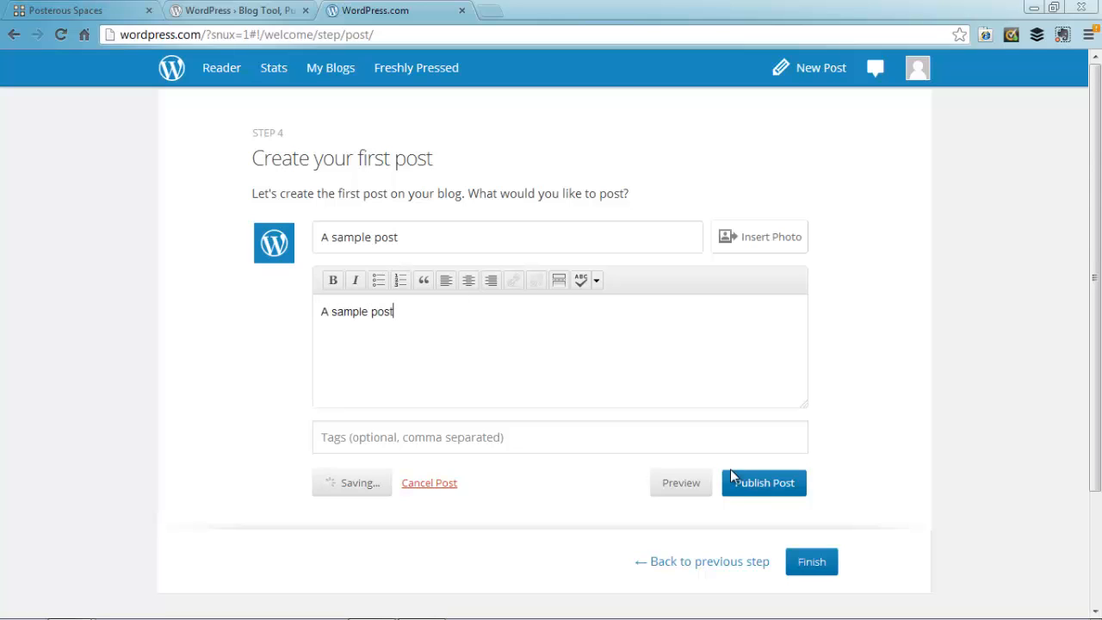
left_click(738, 489)
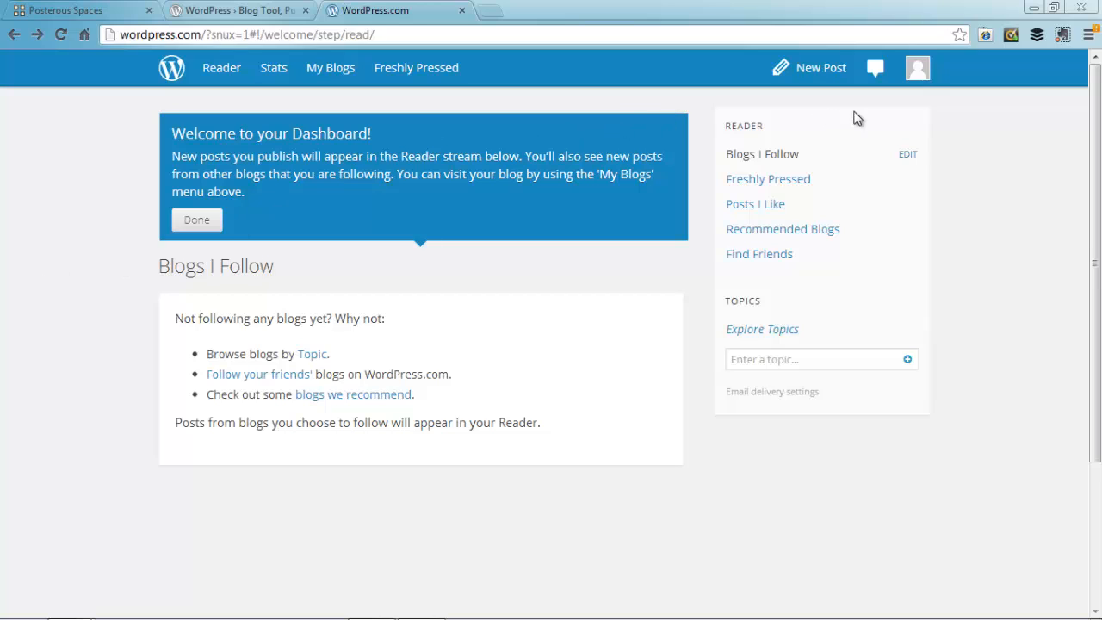
Step: Open the learningcomesfirst blog's admin Dashboard from the avatar menu
left_click(918, 73)
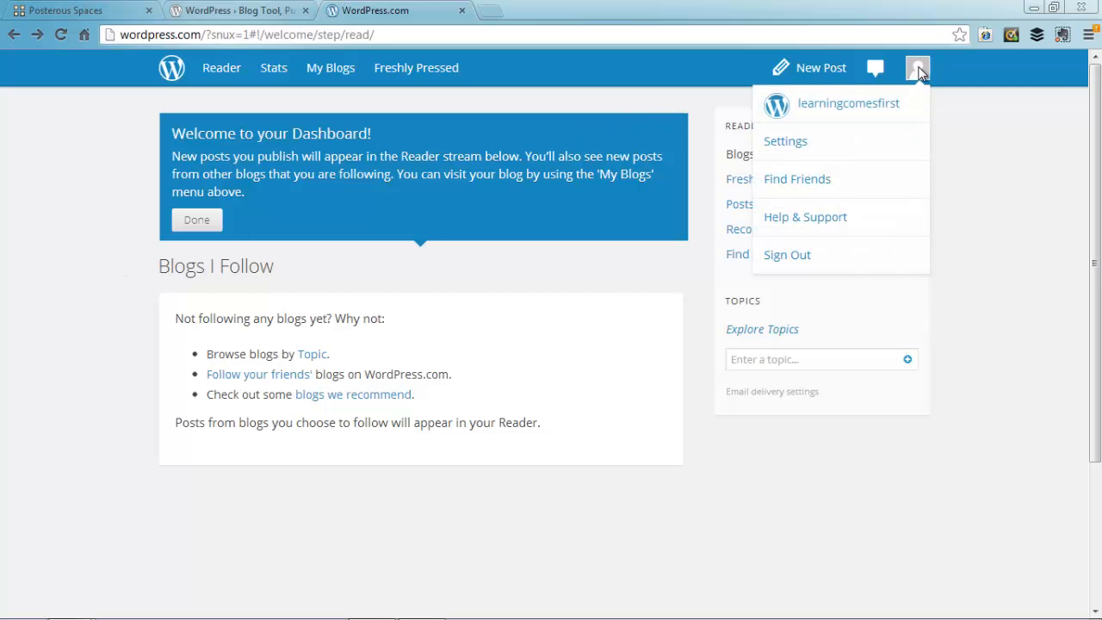
left_click(916, 68)
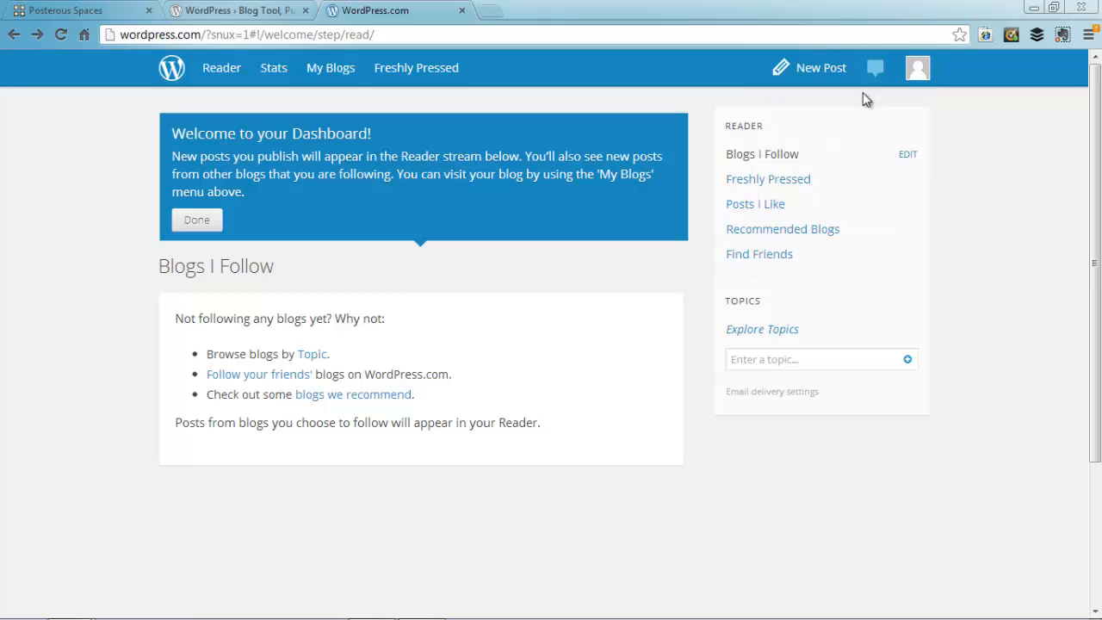
left_click(910, 76)
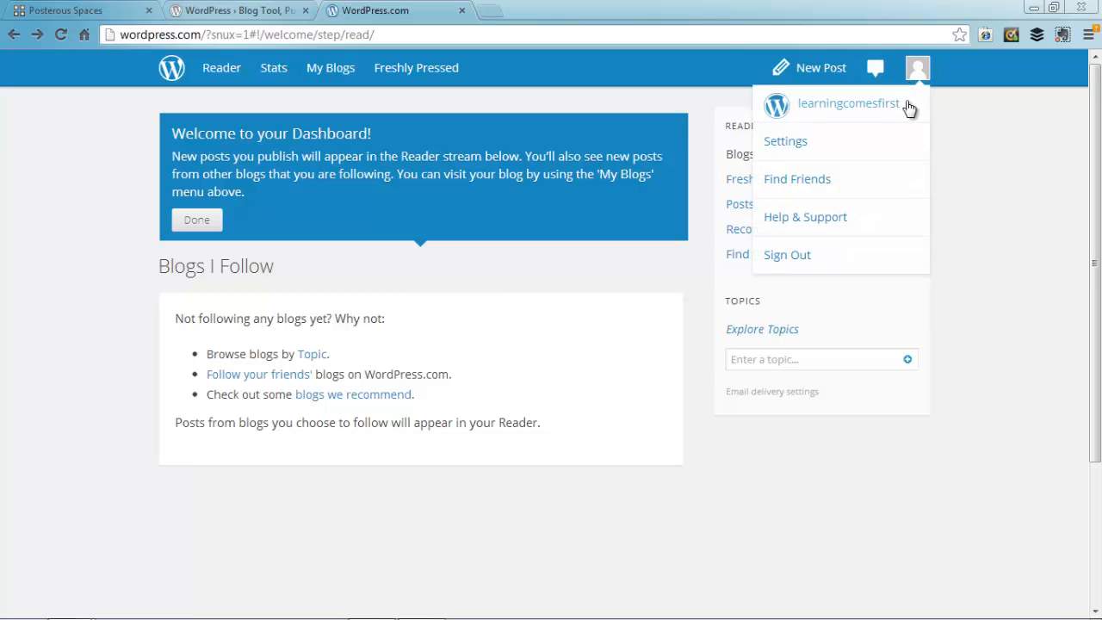
left_click(856, 105)
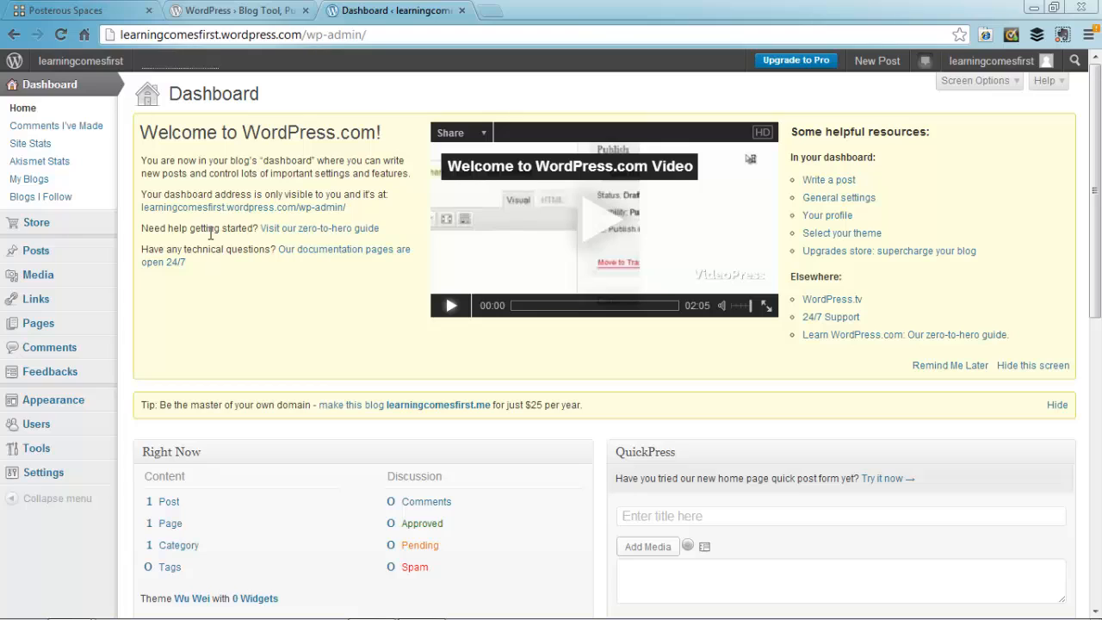
Step: Go to Tools > Import in the blog's admin sidebar
mouse_move(26, 453)
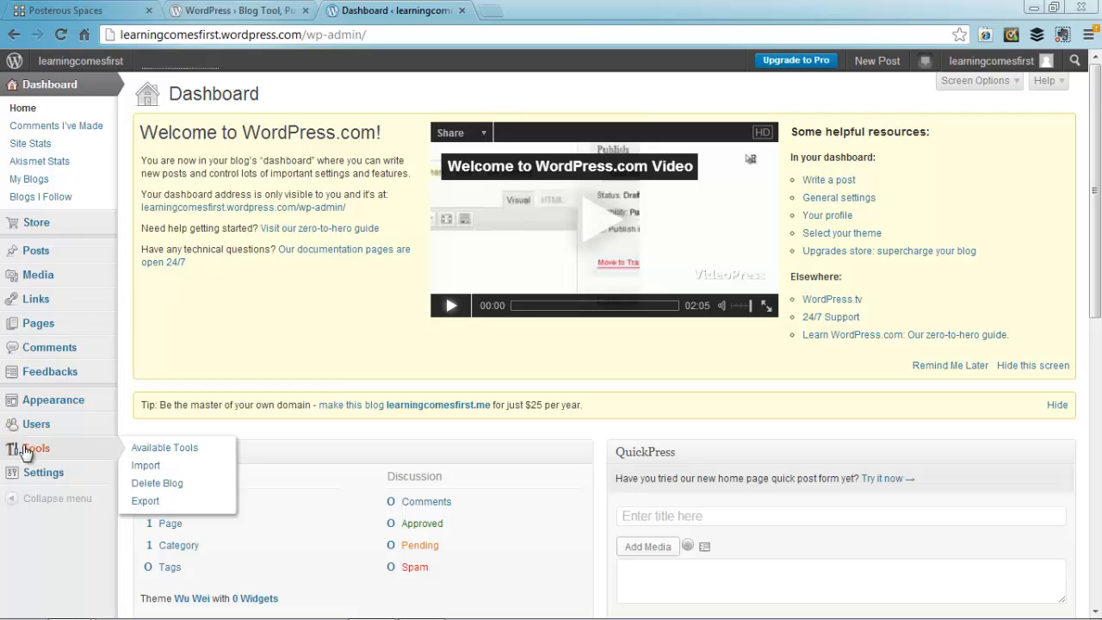
left_click(145, 465)
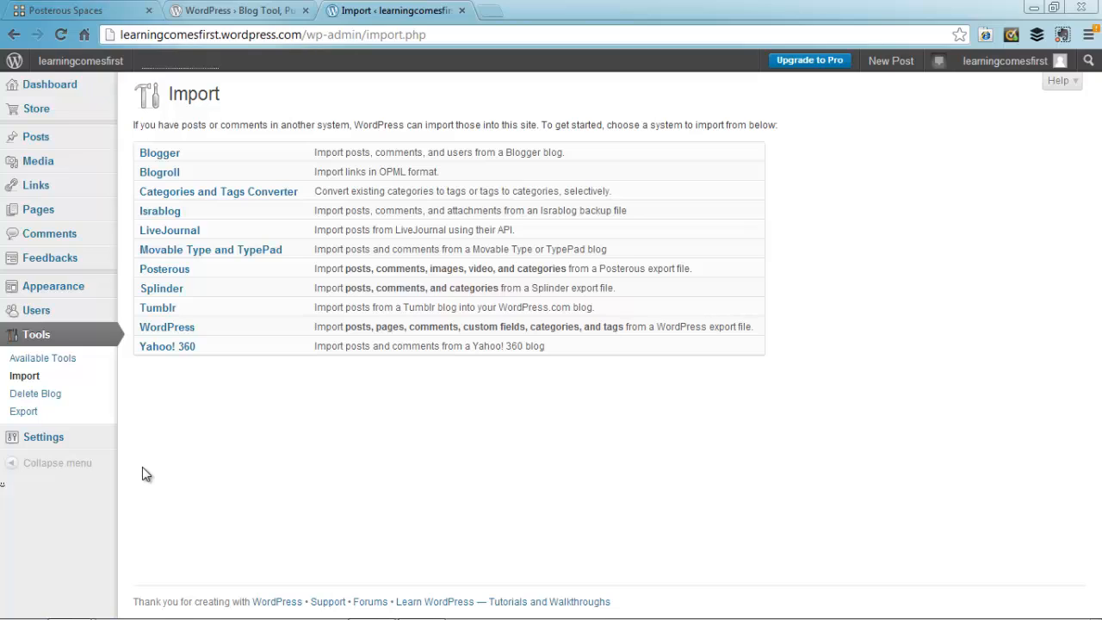
Step: Open the Posterous importer's upload page, then return to the Posterous Spaces posts list
left_click(161, 274)
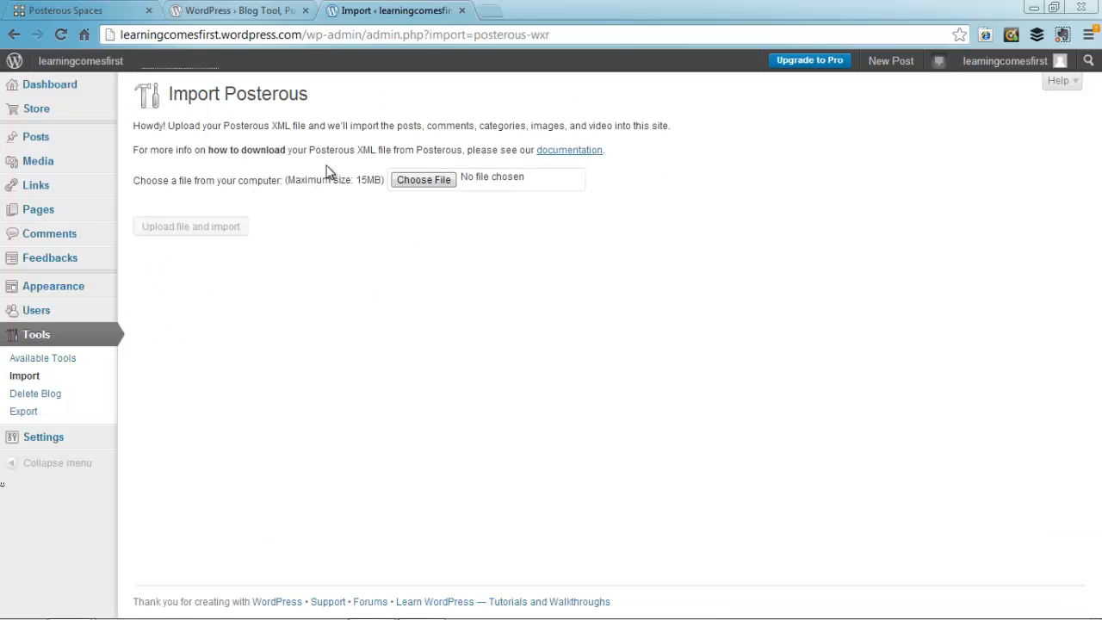
key("alt+Left")
left_click(69, 12)
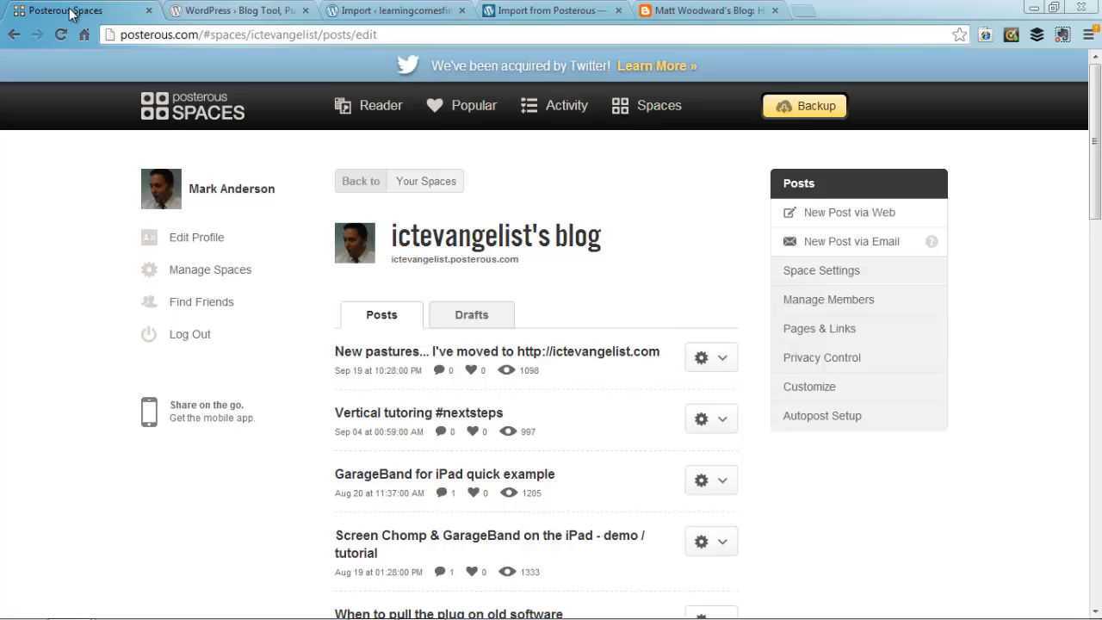
Step: Download the Posterous blog backup and save it to Downloads as ictevangelistblog.zip
left_click(793, 112)
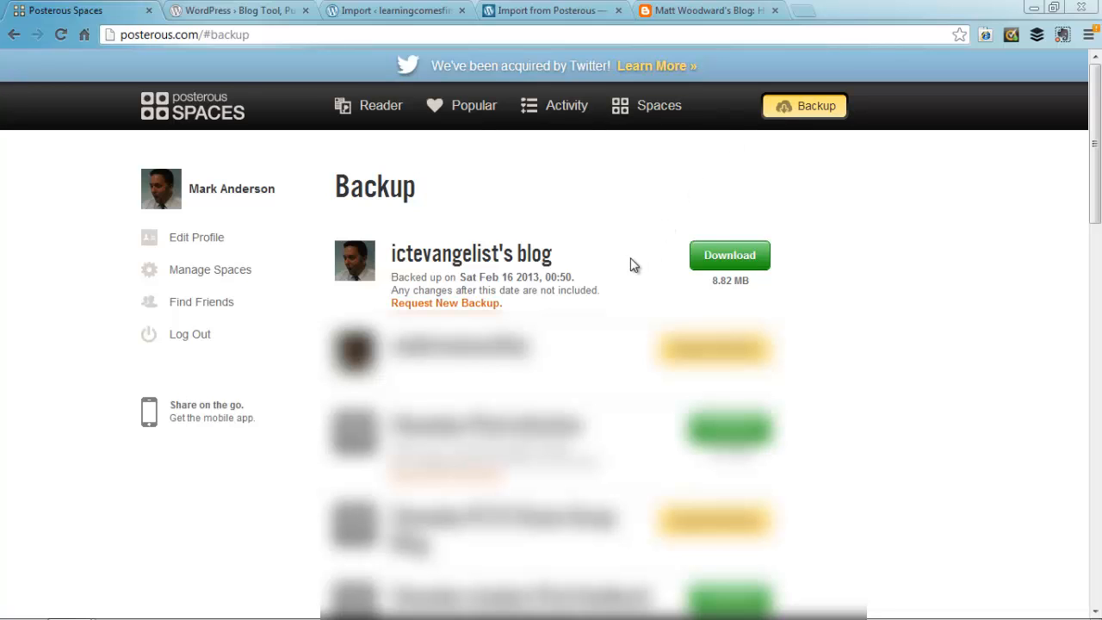
left_click(728, 258)
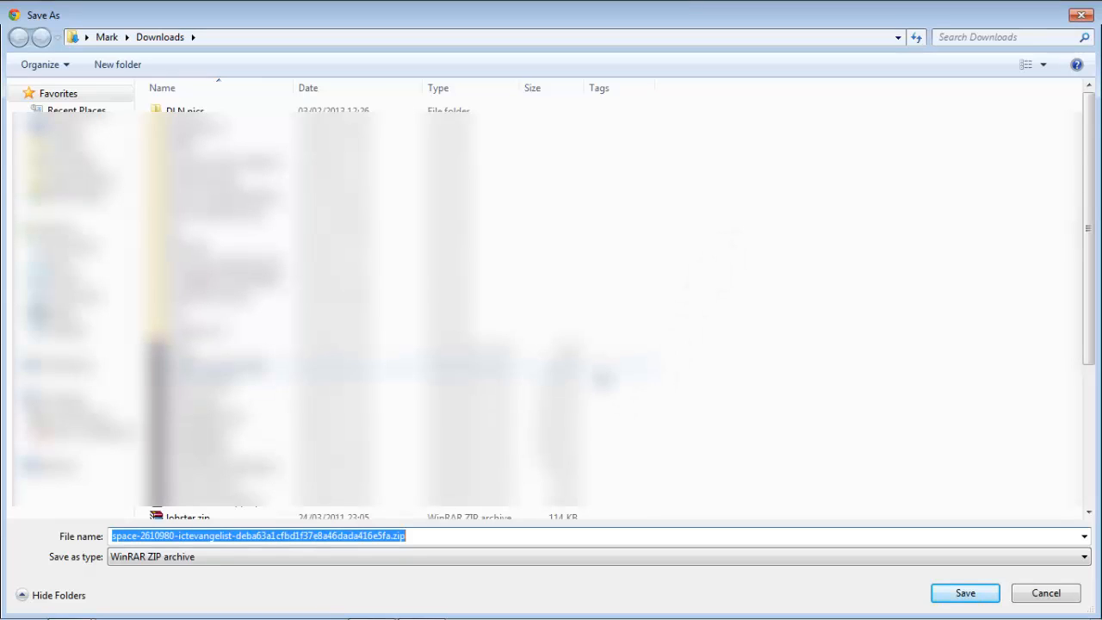
left_click_drag(391, 536, 74, 524)
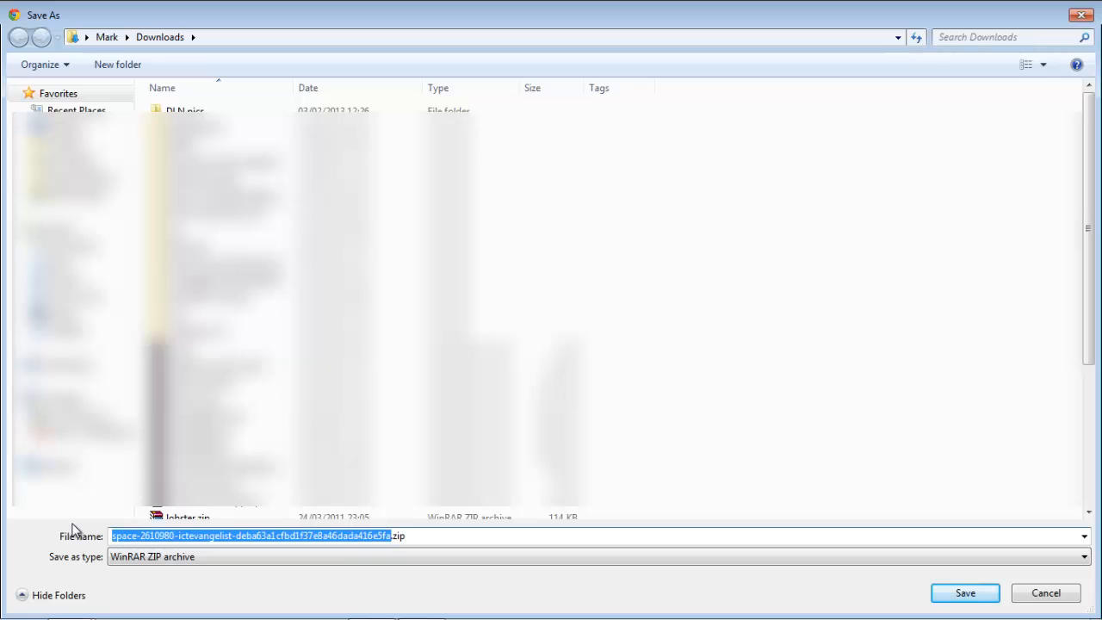
type("ictevangelis")
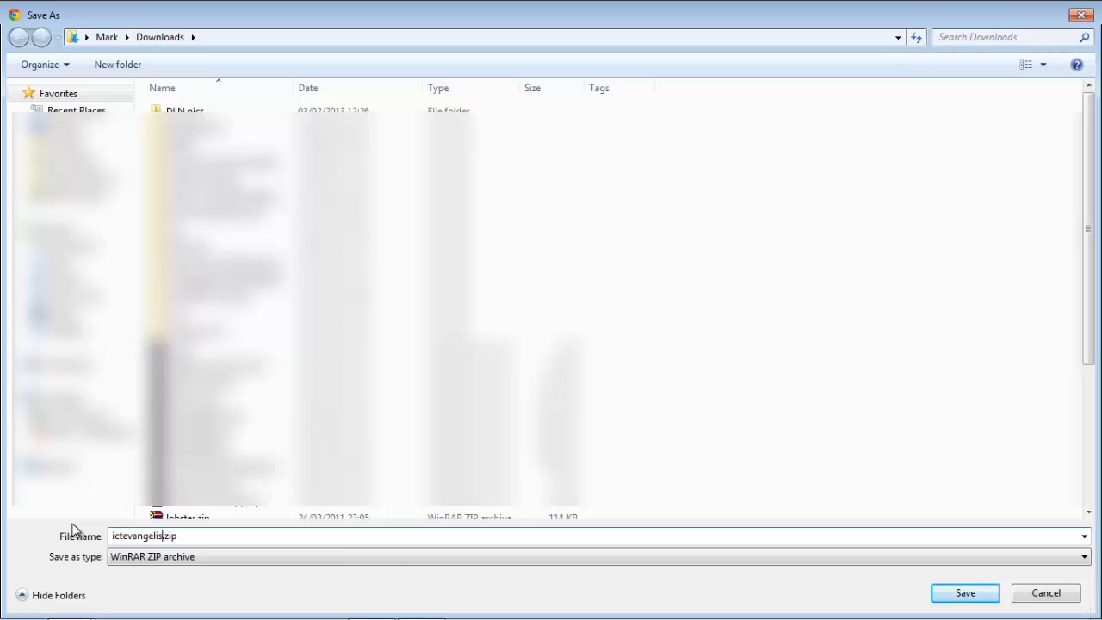
type("tblog")
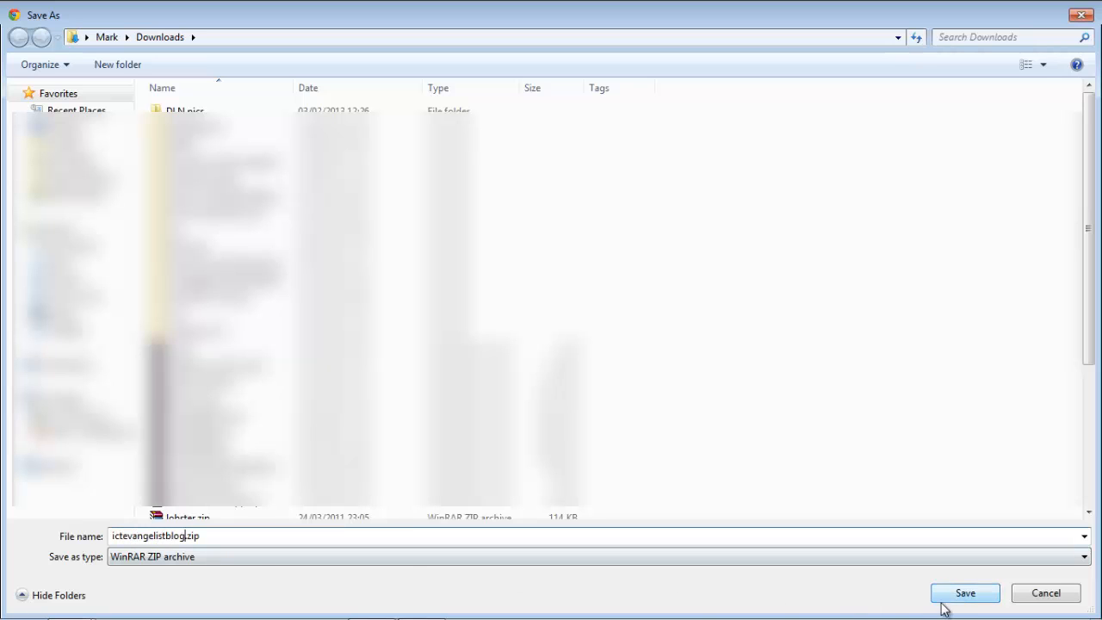
left_click(943, 600)
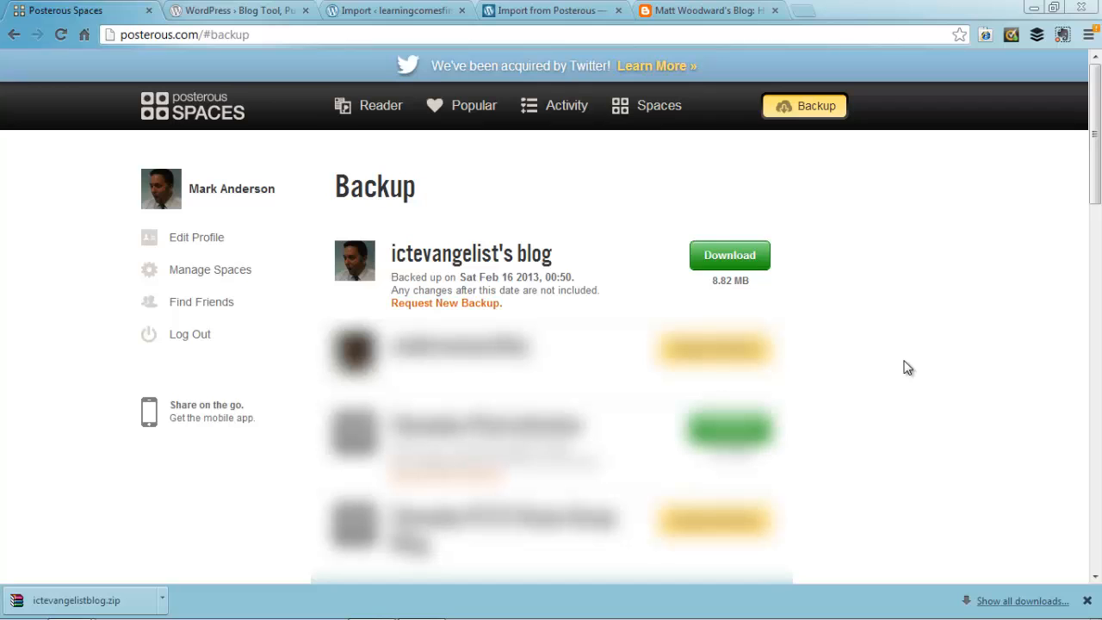
Step: Open the backup zip in WinRAR and copy wordpress_export_1.xml from its space folder to the desktop
left_click(105, 602)
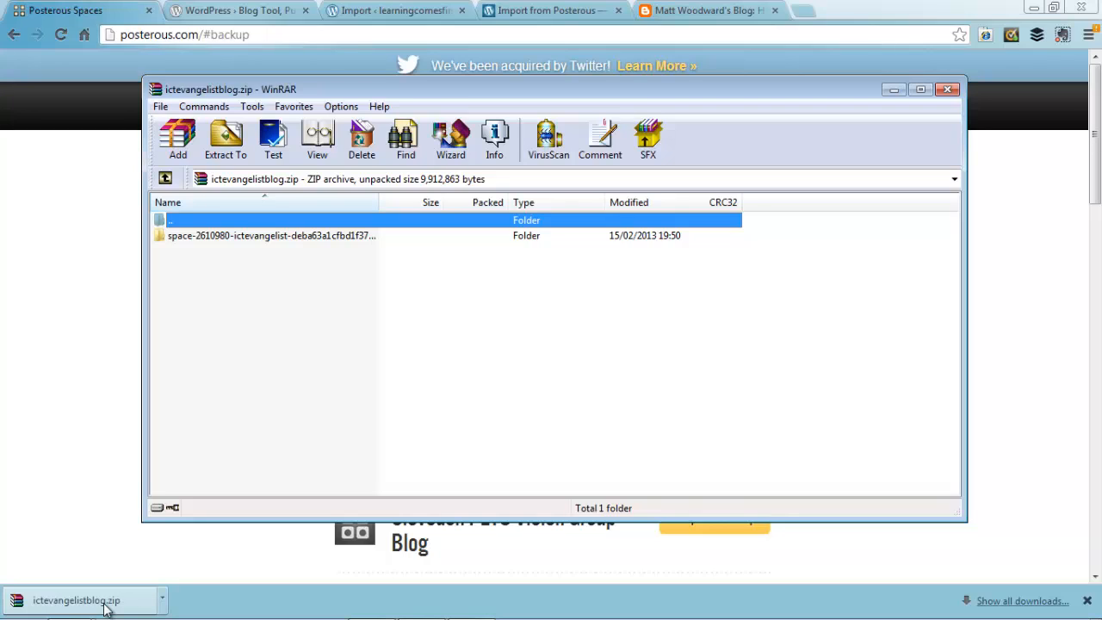
double_click(259, 238)
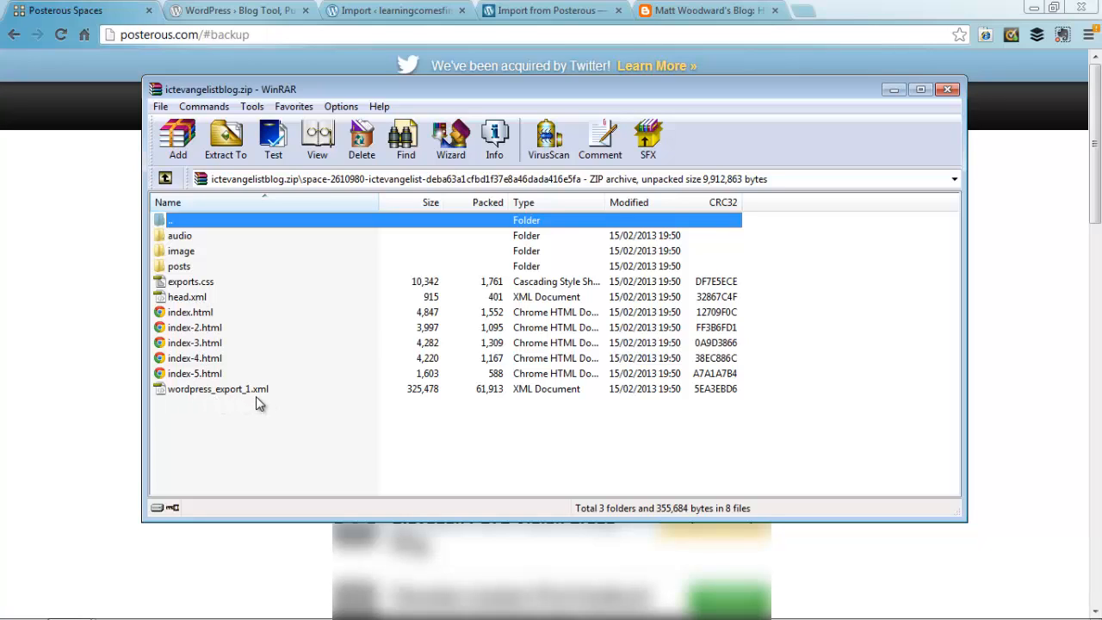
left_click(1034, 8)
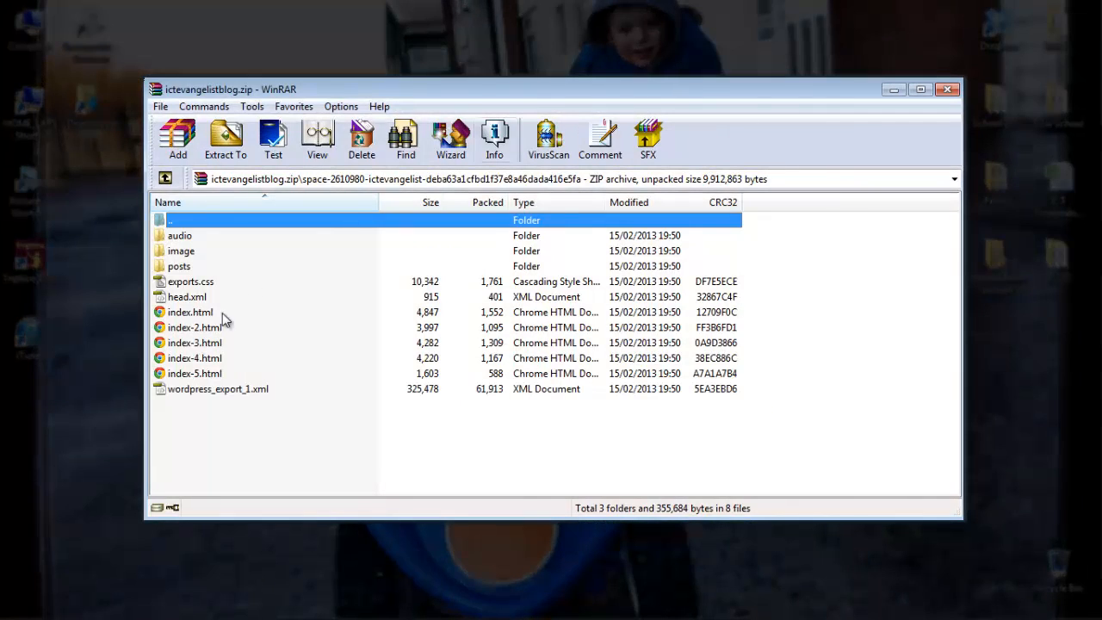
left_click_drag(205, 389, 163, 398)
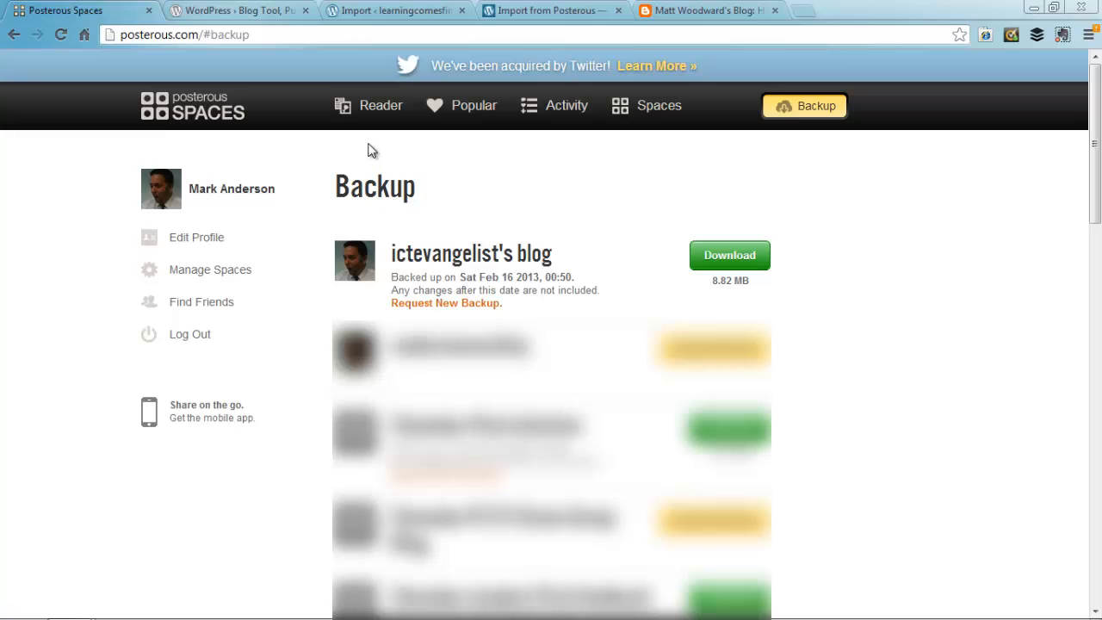
Step: Upload wordpress_export_1.xml from the desktop to the Posterous importer and start the import
left_click(398, 12)
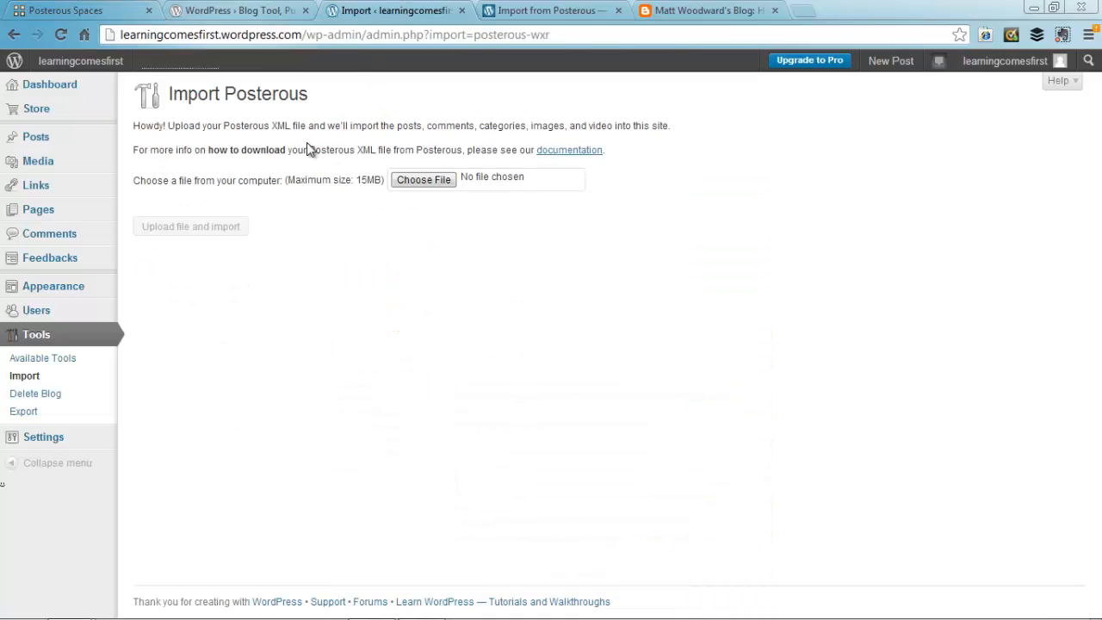
left_click(426, 182)
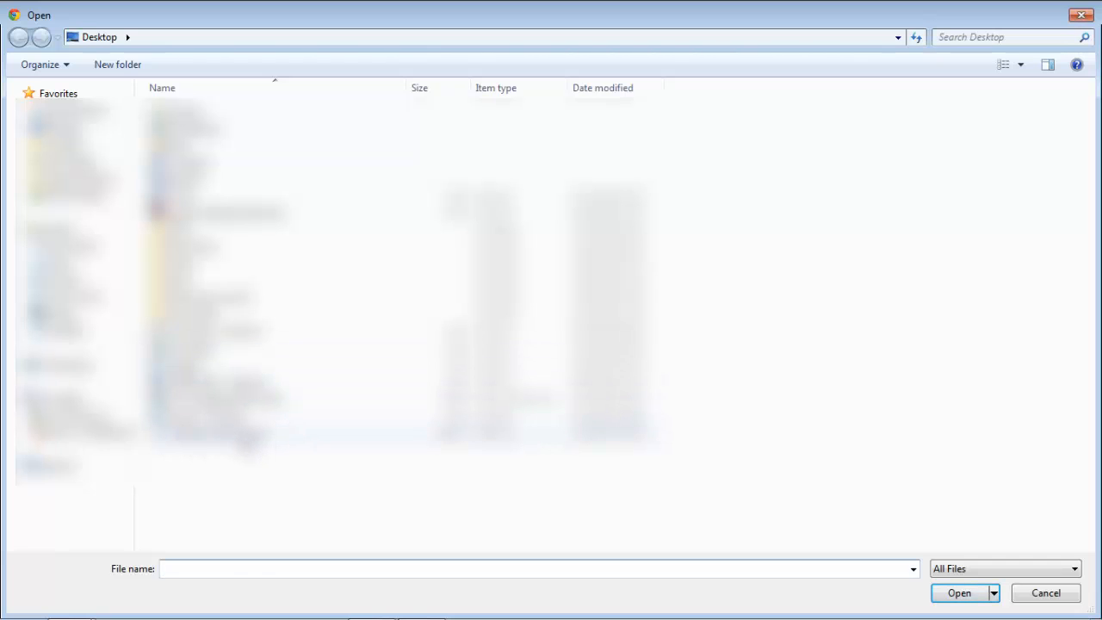
double_click(242, 442)
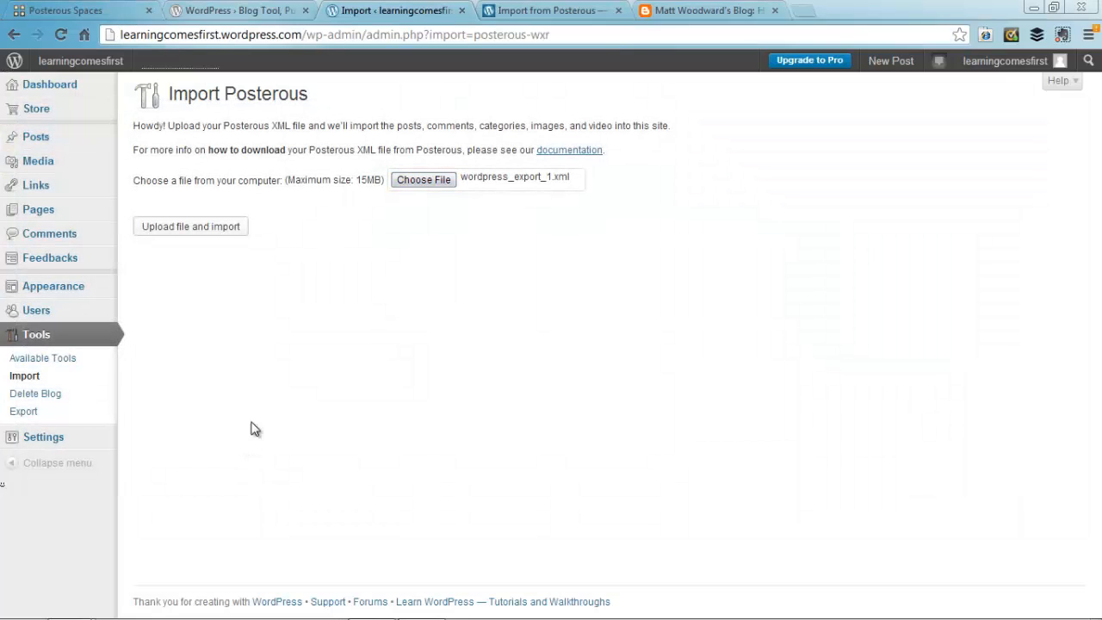
left_click(227, 227)
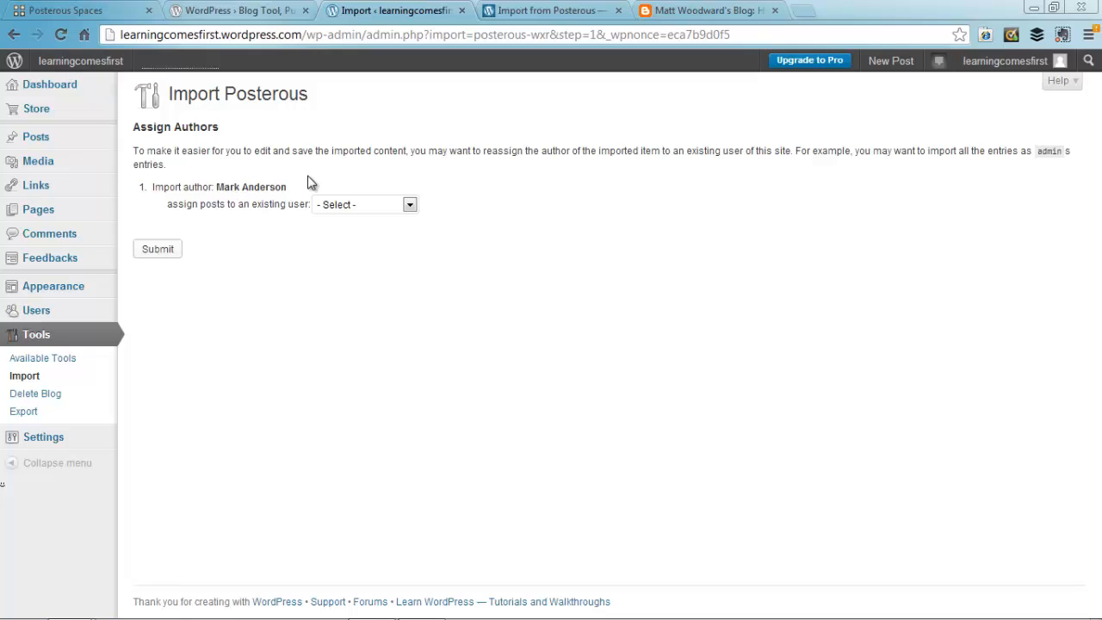
Step: Make learningcomesfirst the owner of the imported author's posts and submit the assignment
left_click(328, 206)
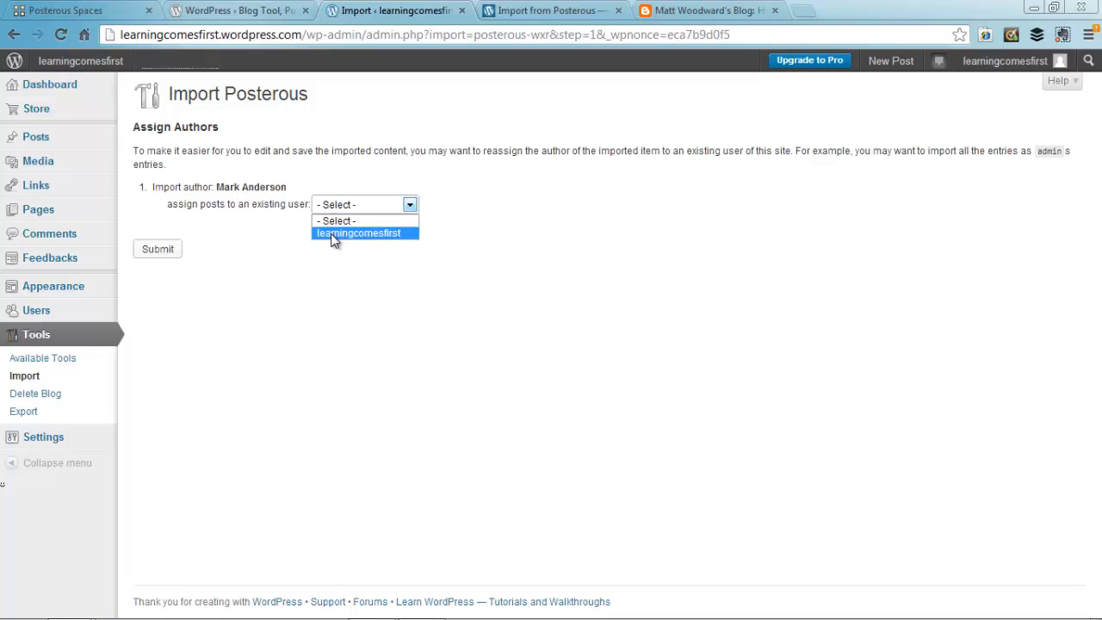
left_click(334, 234)
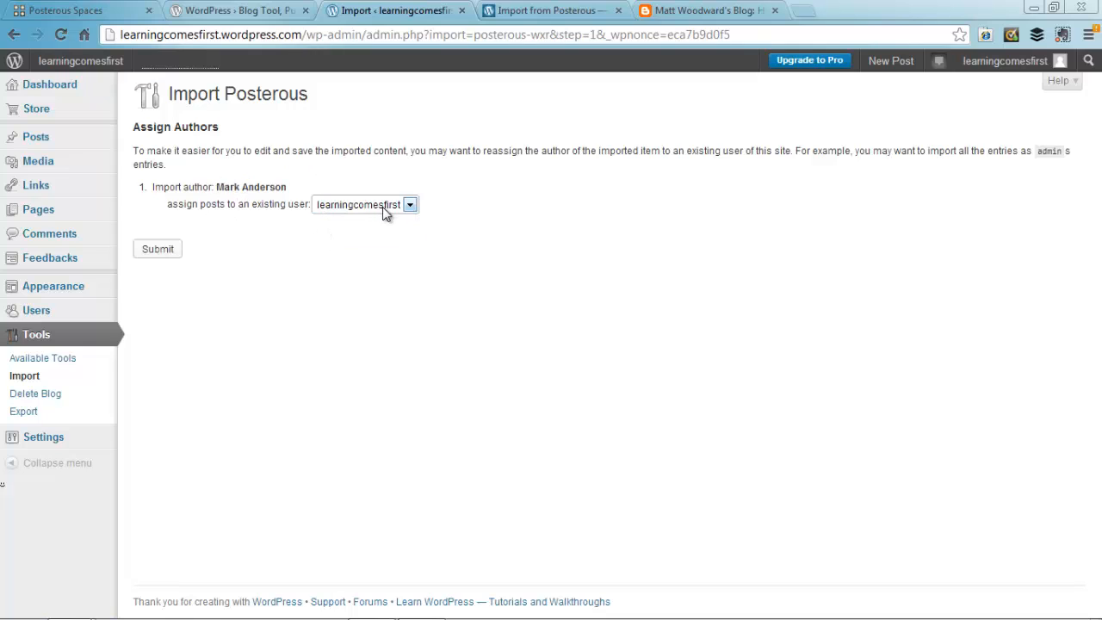
left_click(373, 210)
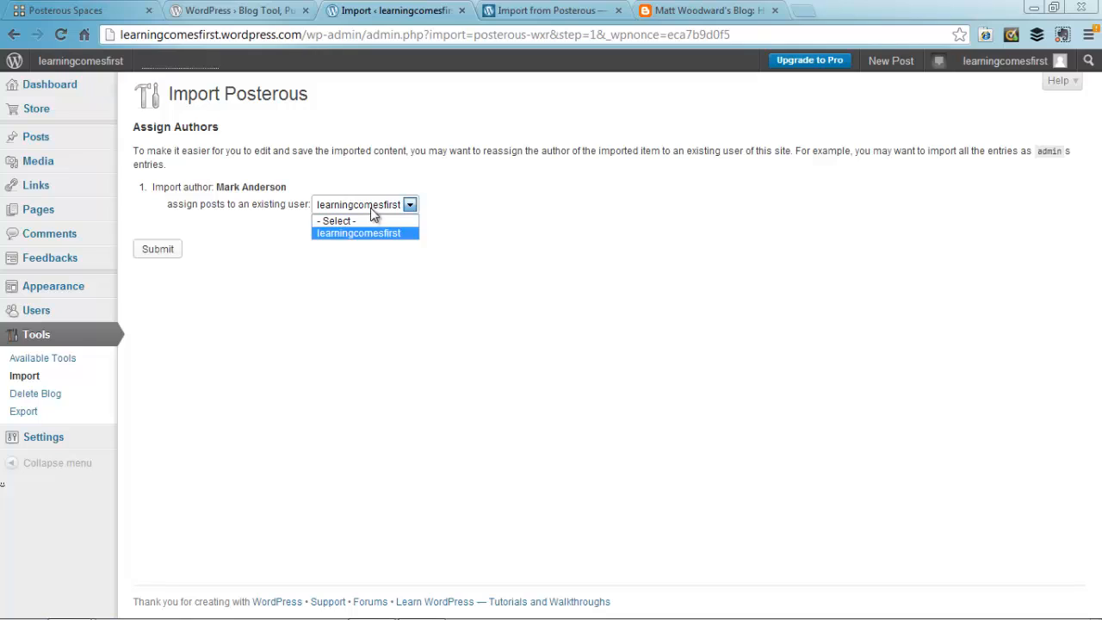
left_click(269, 187)
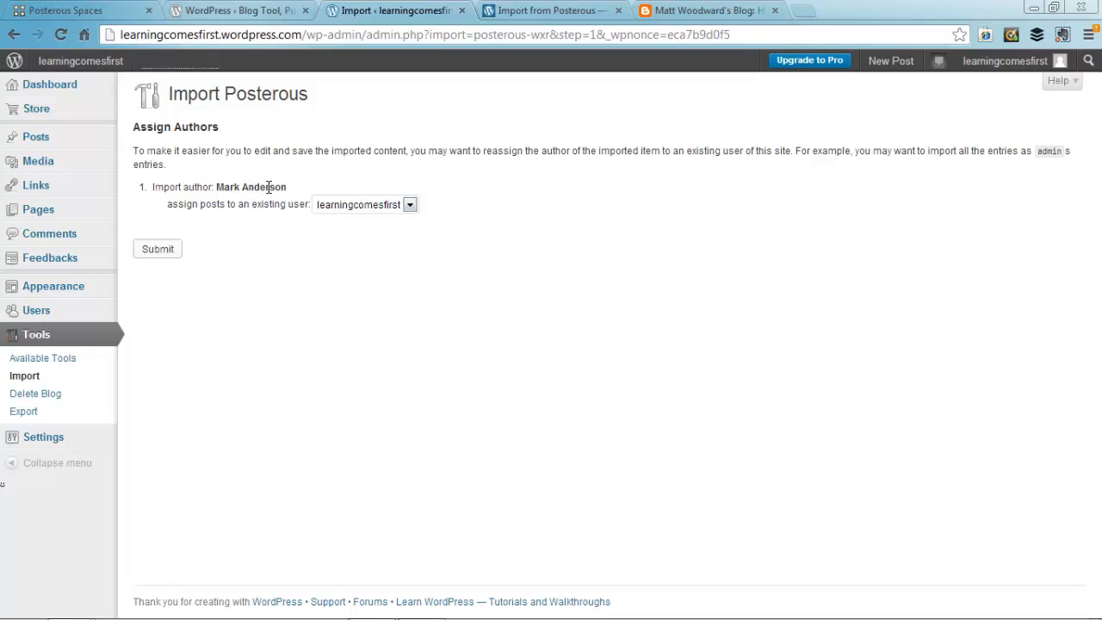
left_click(156, 250)
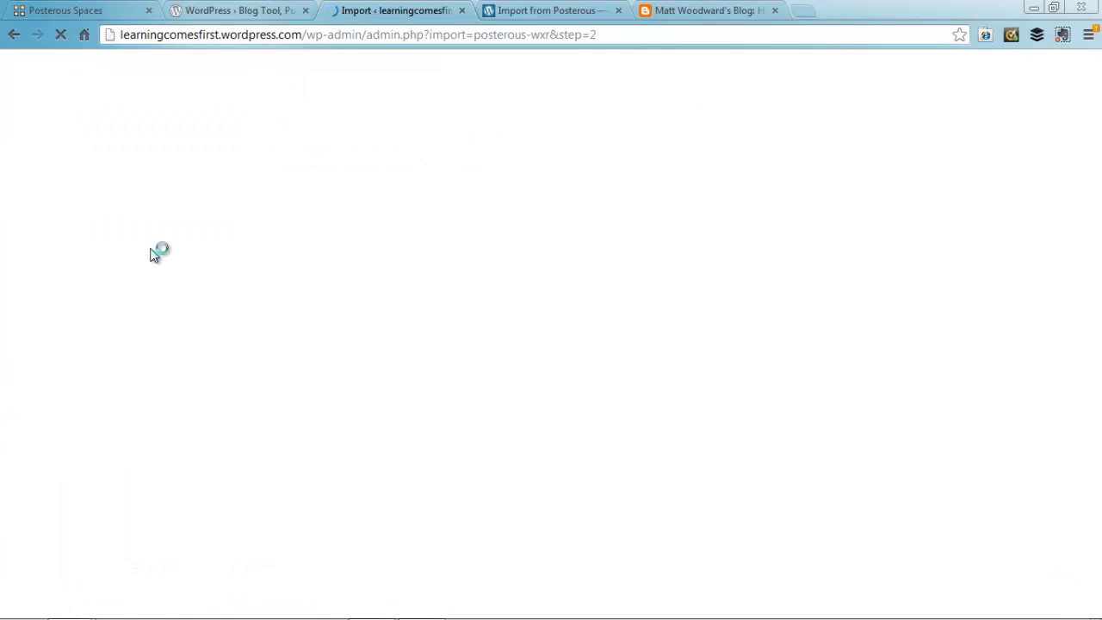